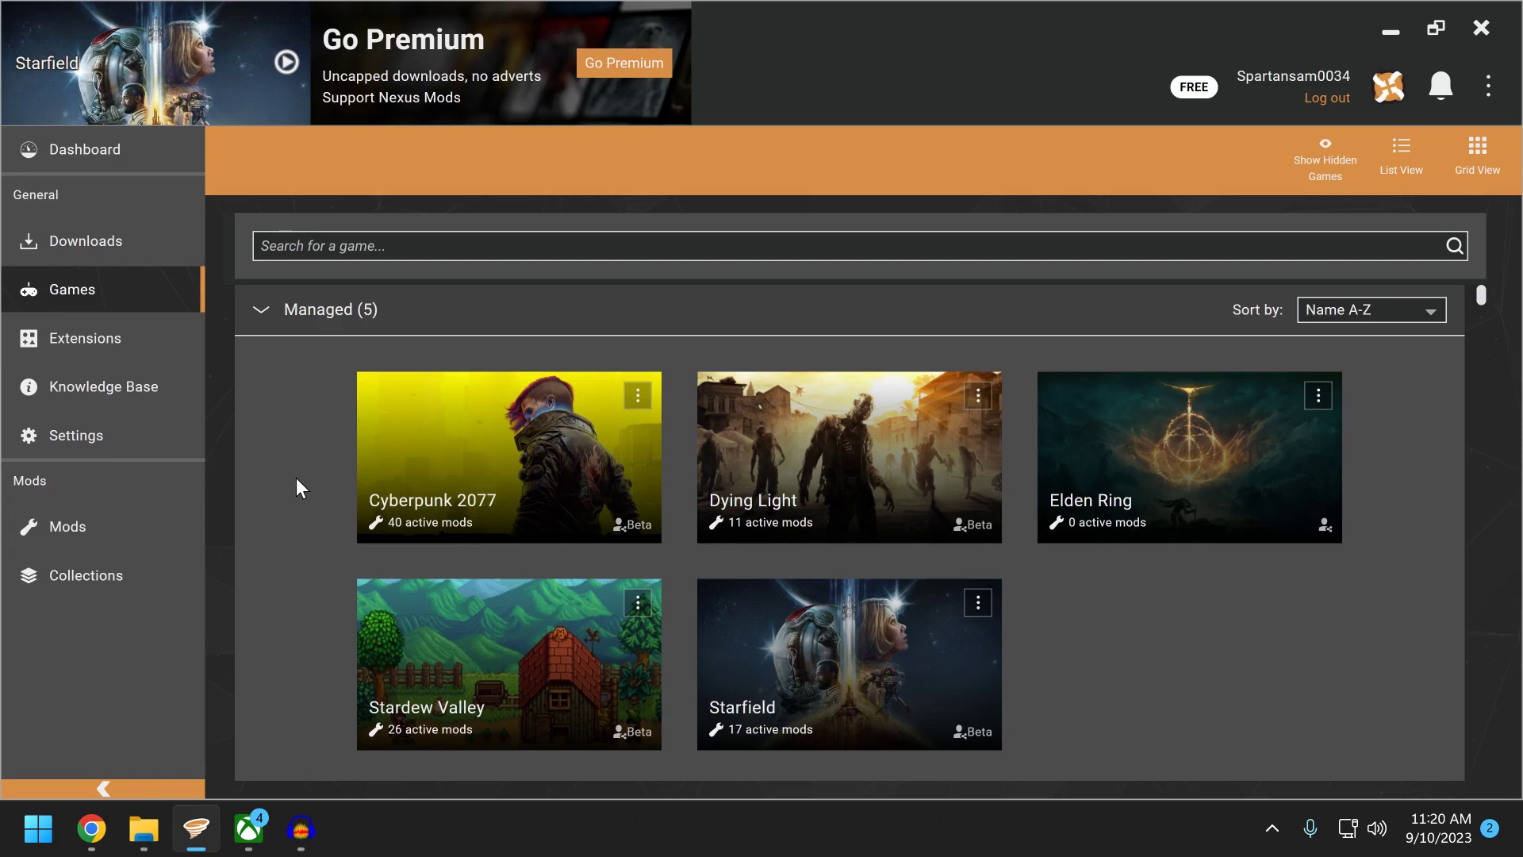
click(250, 830)
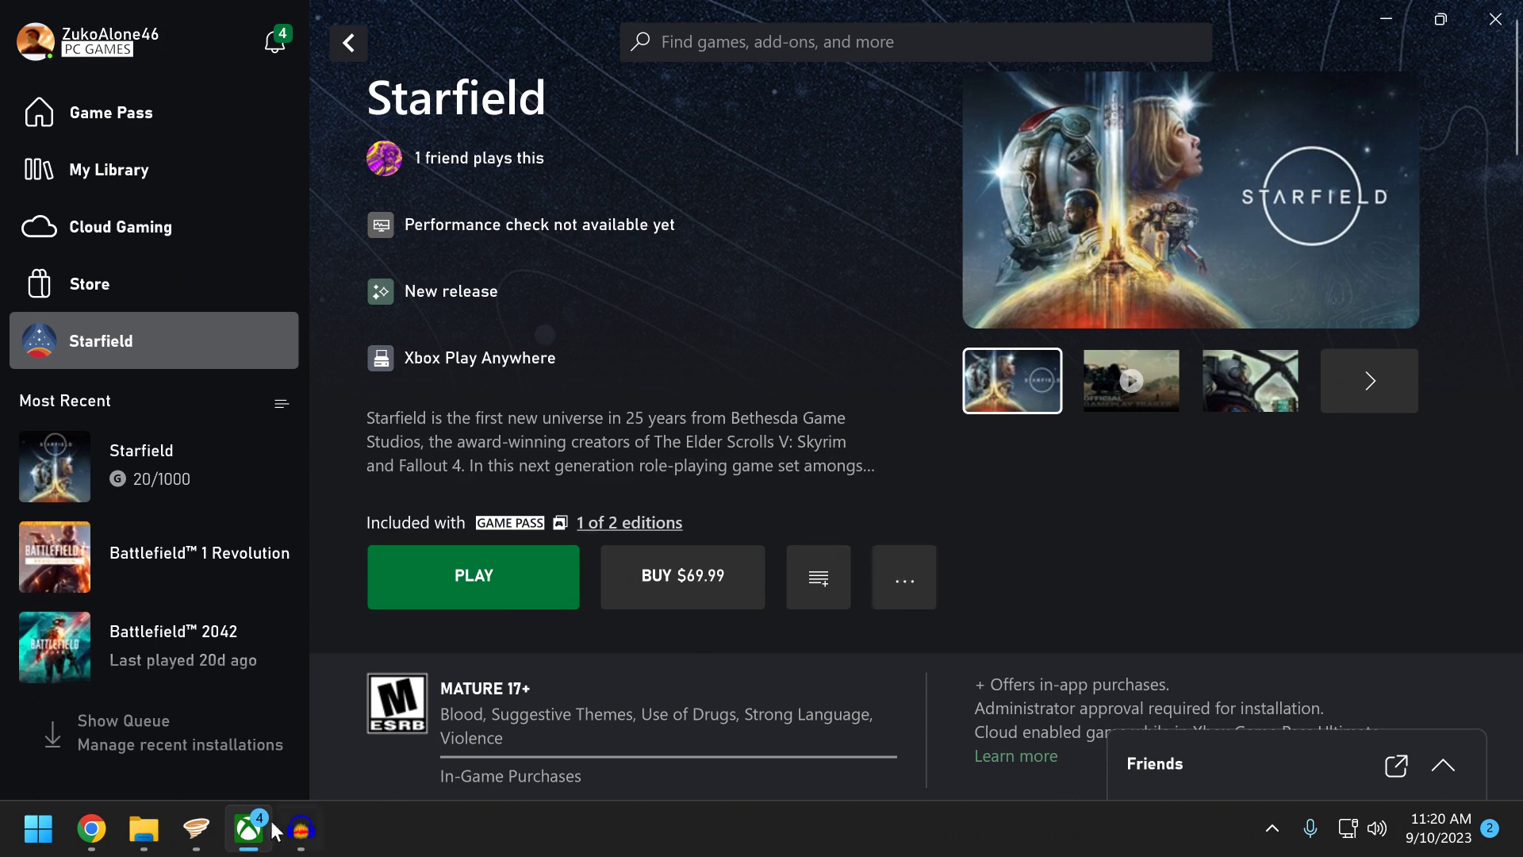
click(216, 843)
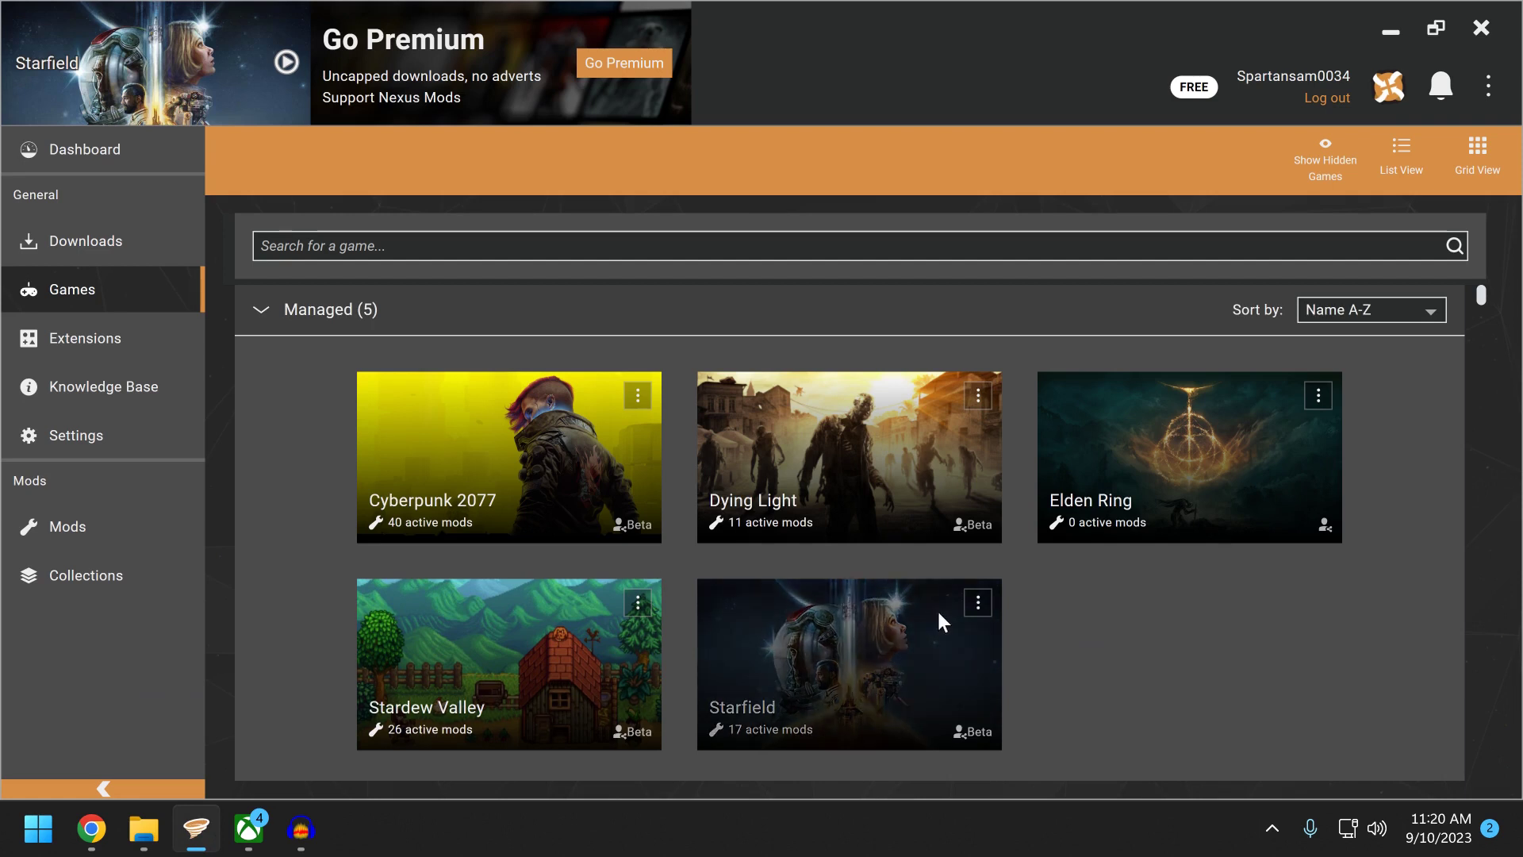
scroll(1106, 594, down, 3)
scroll(1107, 593, up, 3)
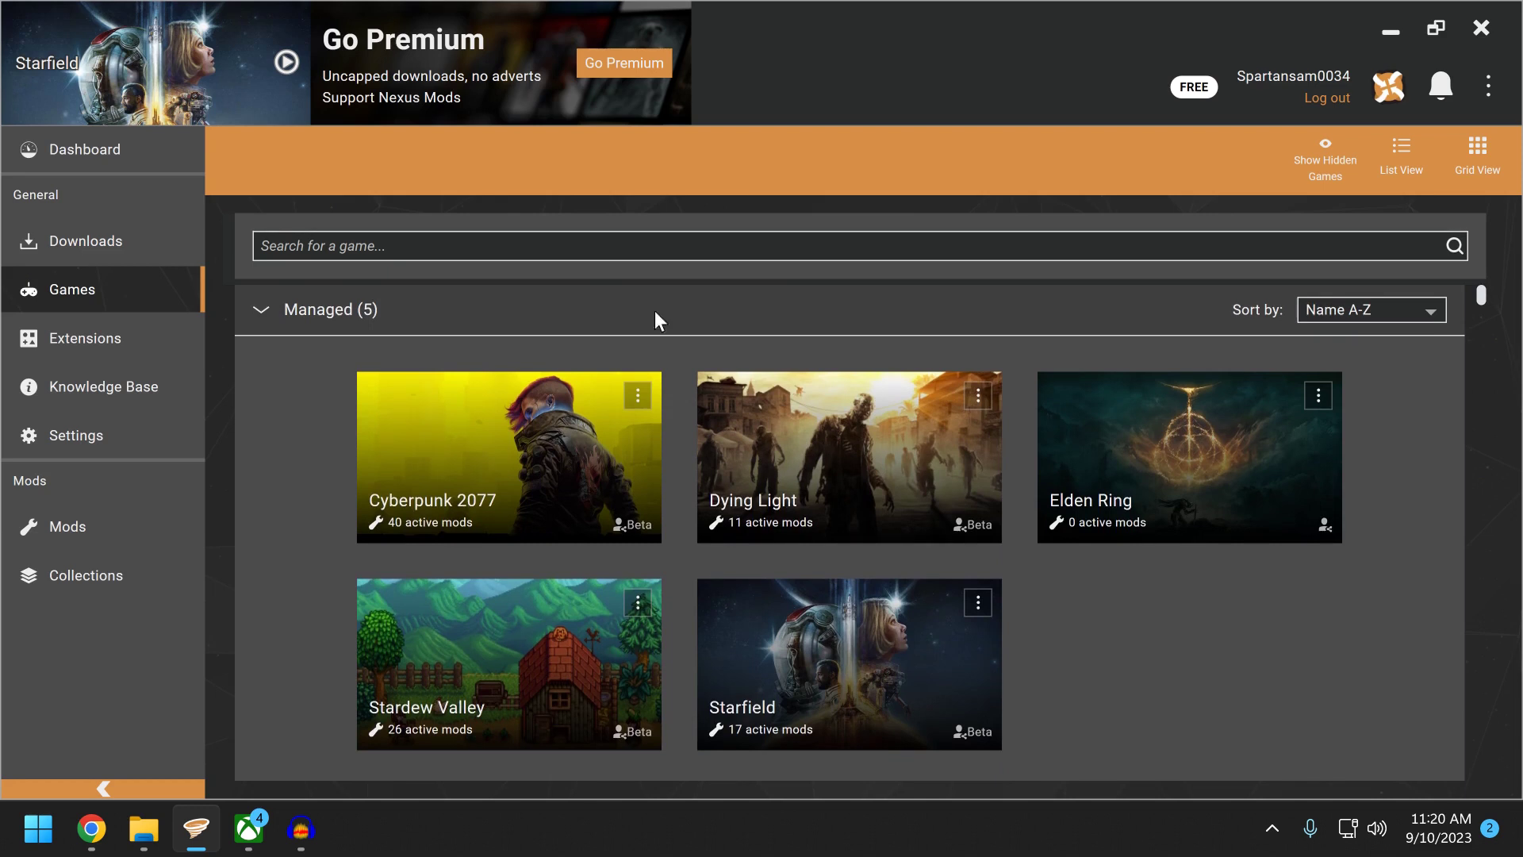
mouse_move(189, 837)
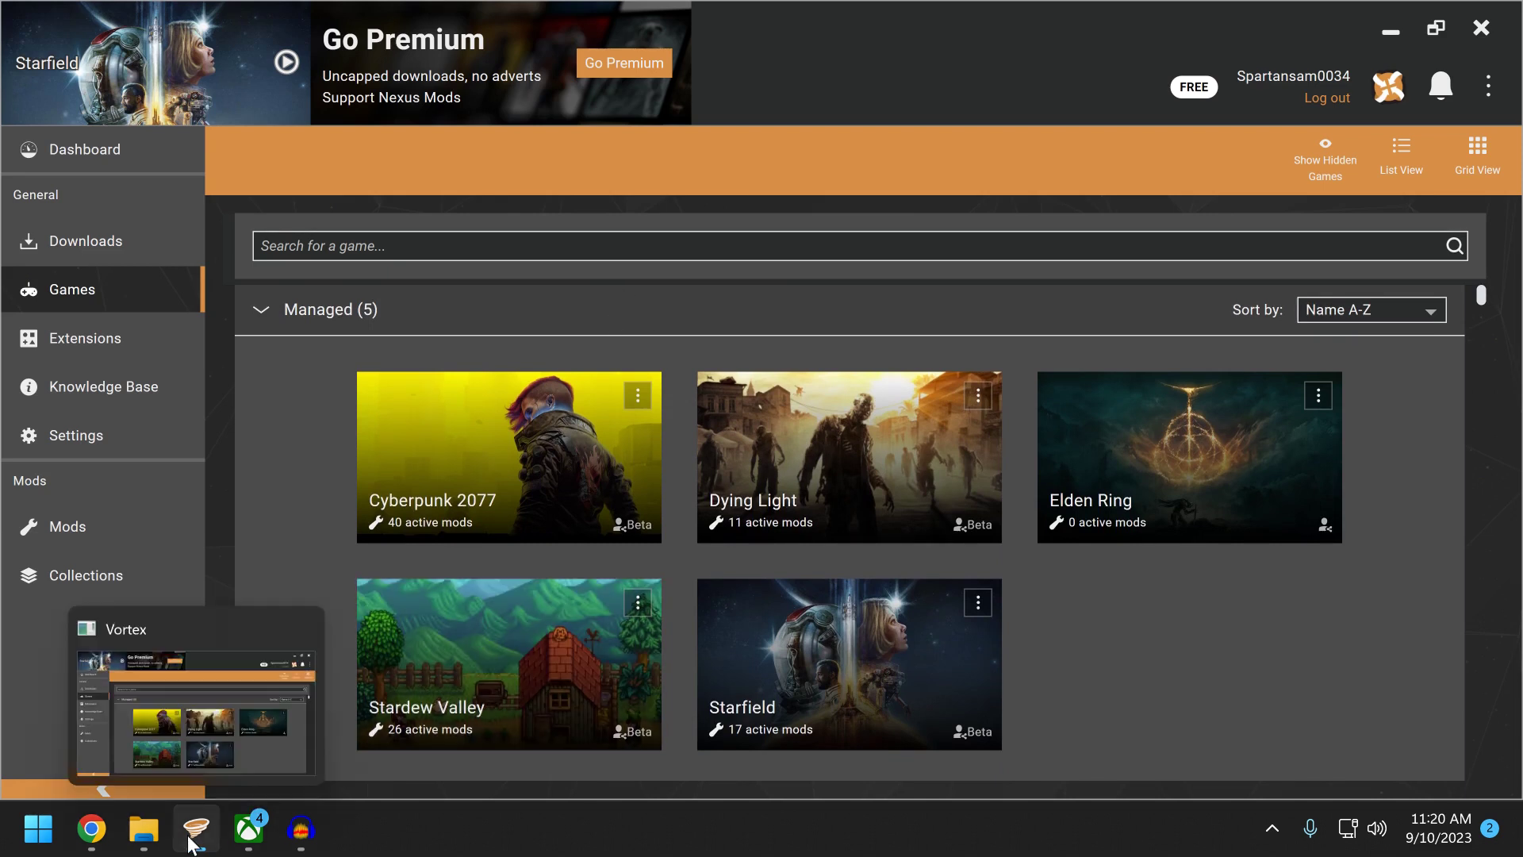
click(191, 833)
scroll(1080, 629, down, 3)
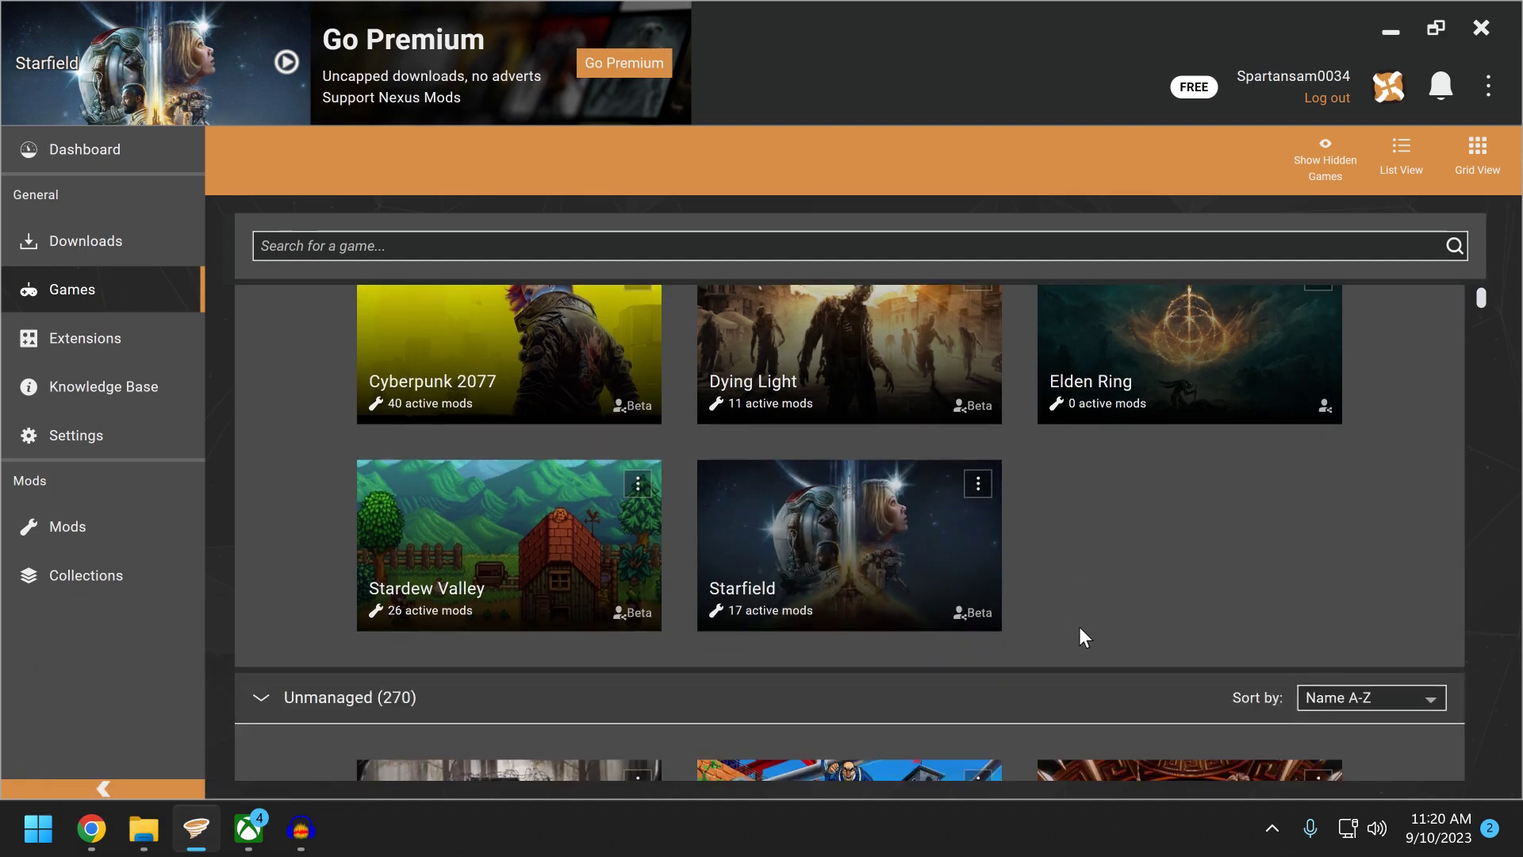
scroll(1080, 630, up, 3)
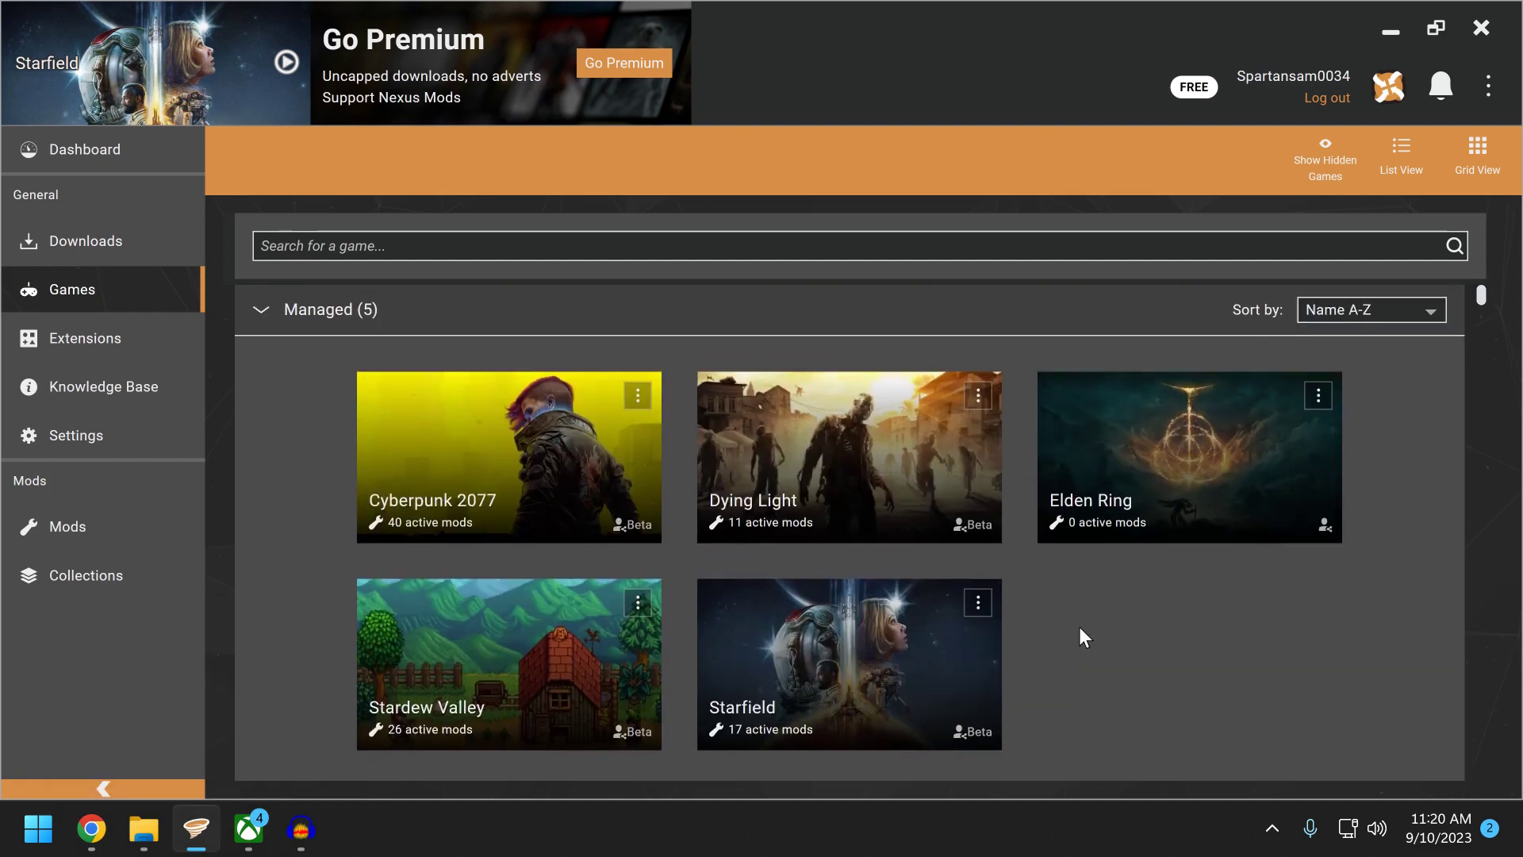
Check the full folder path in Starfield's manual location picker, then cancel without selecting a folder
scroll(994, 648, down, 3)
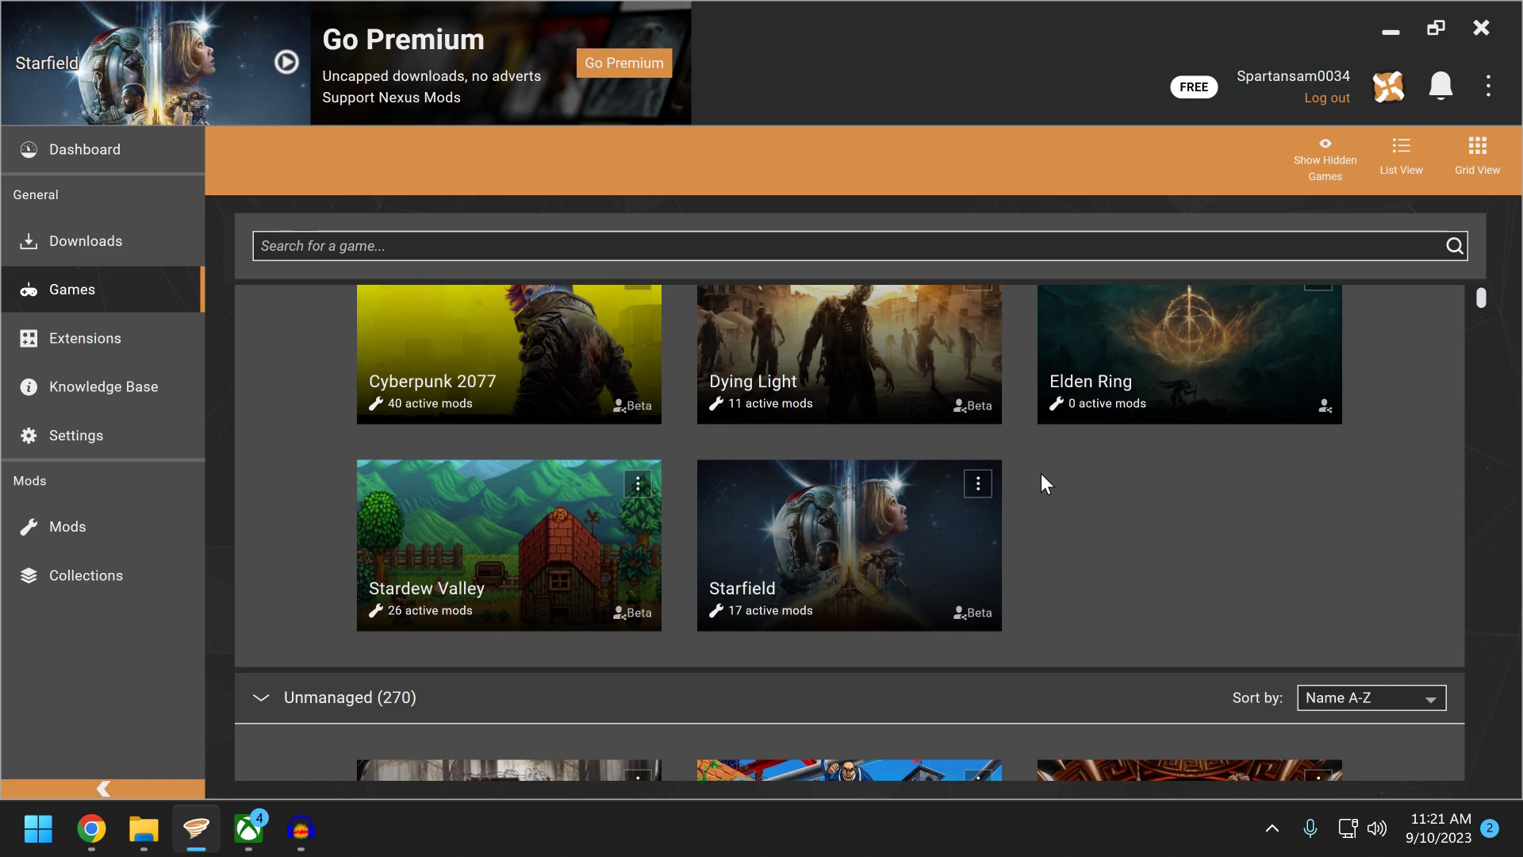
click(977, 483)
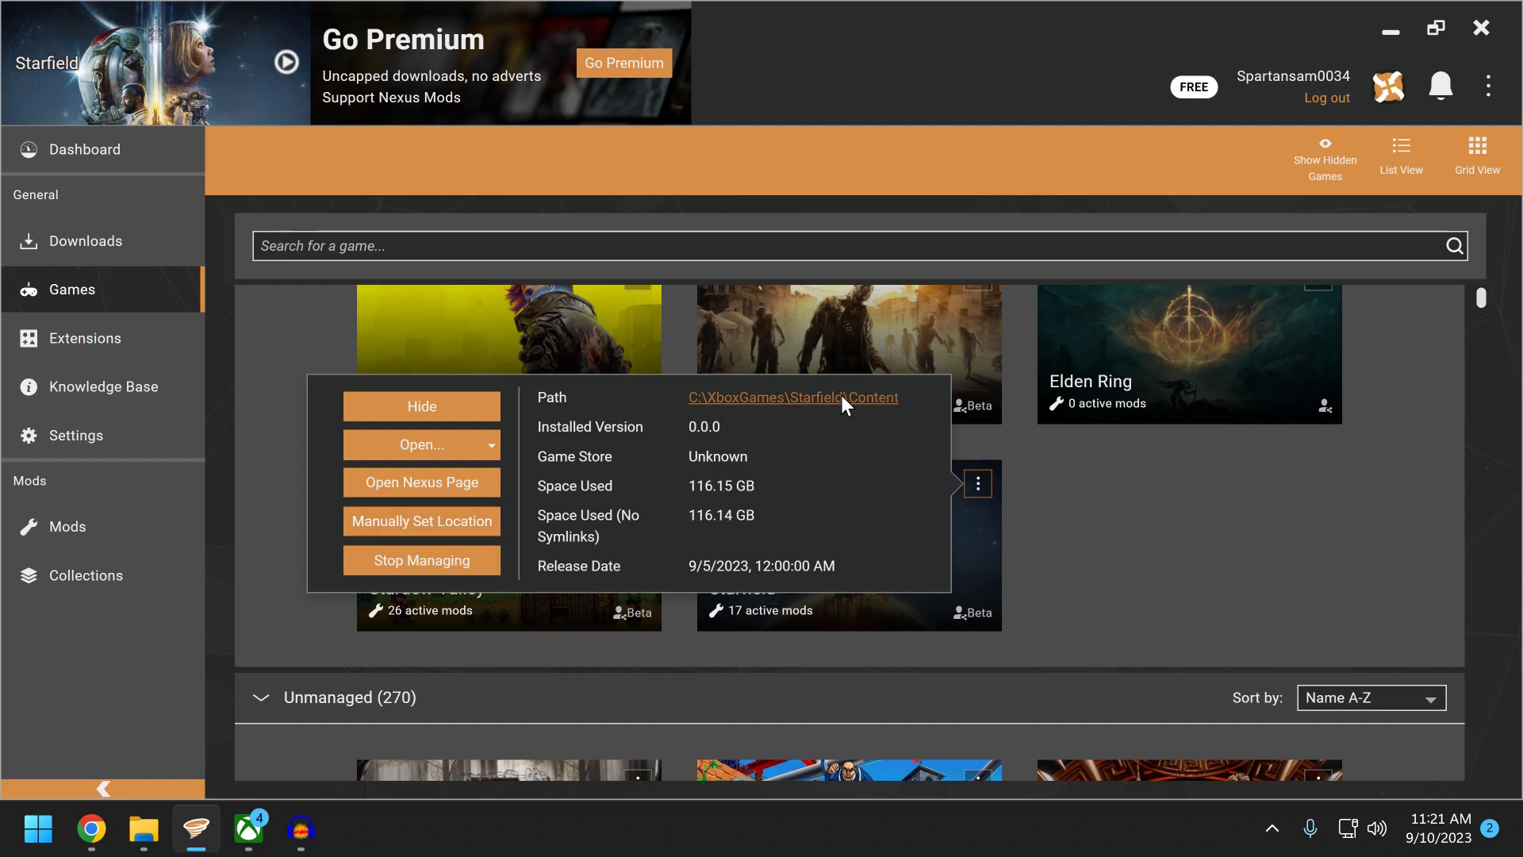
click(450, 525)
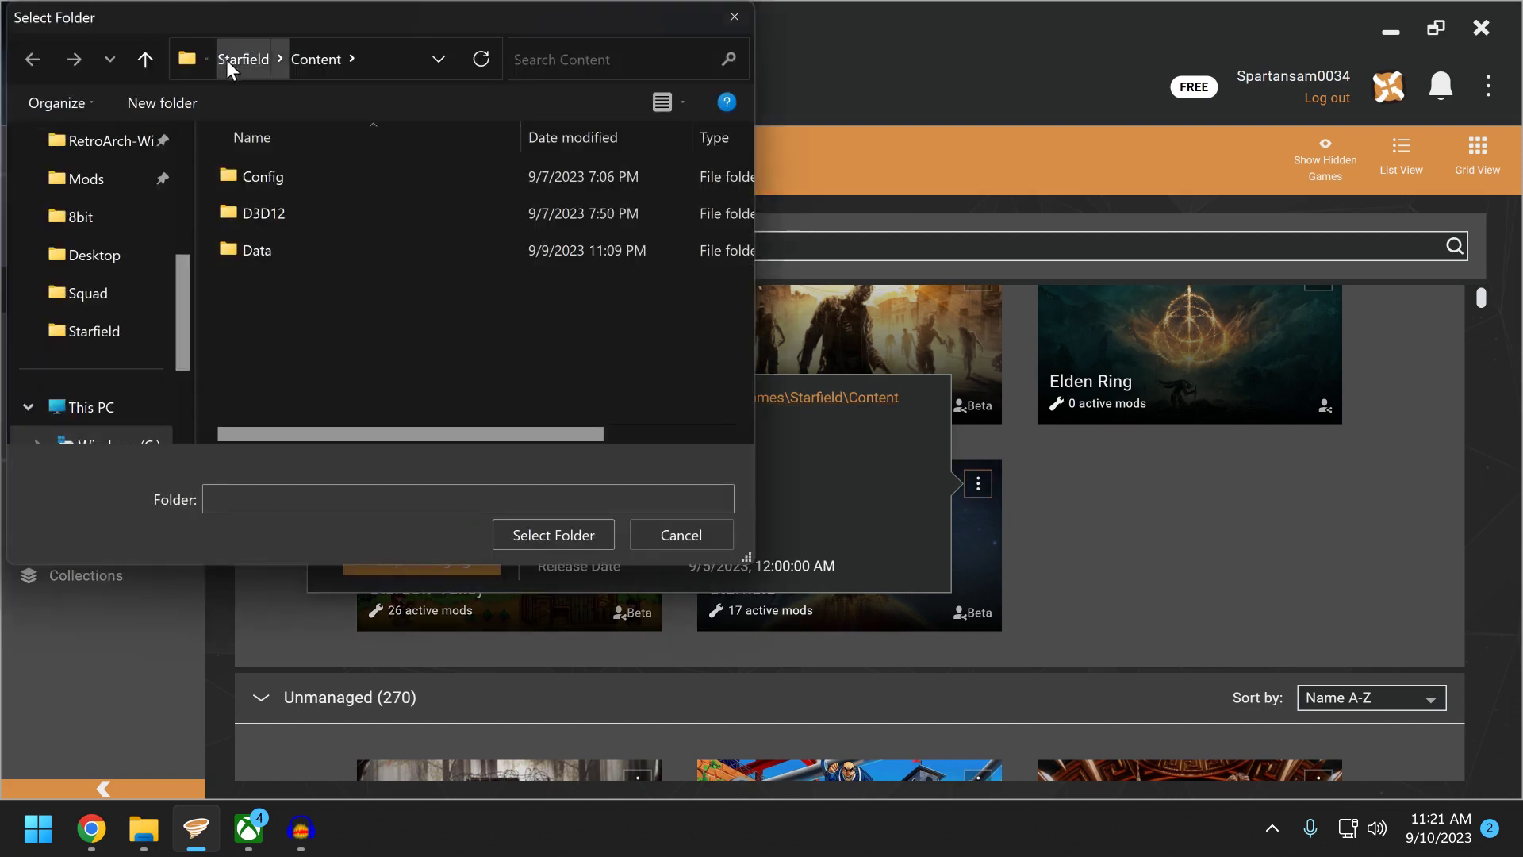
click(184, 60)
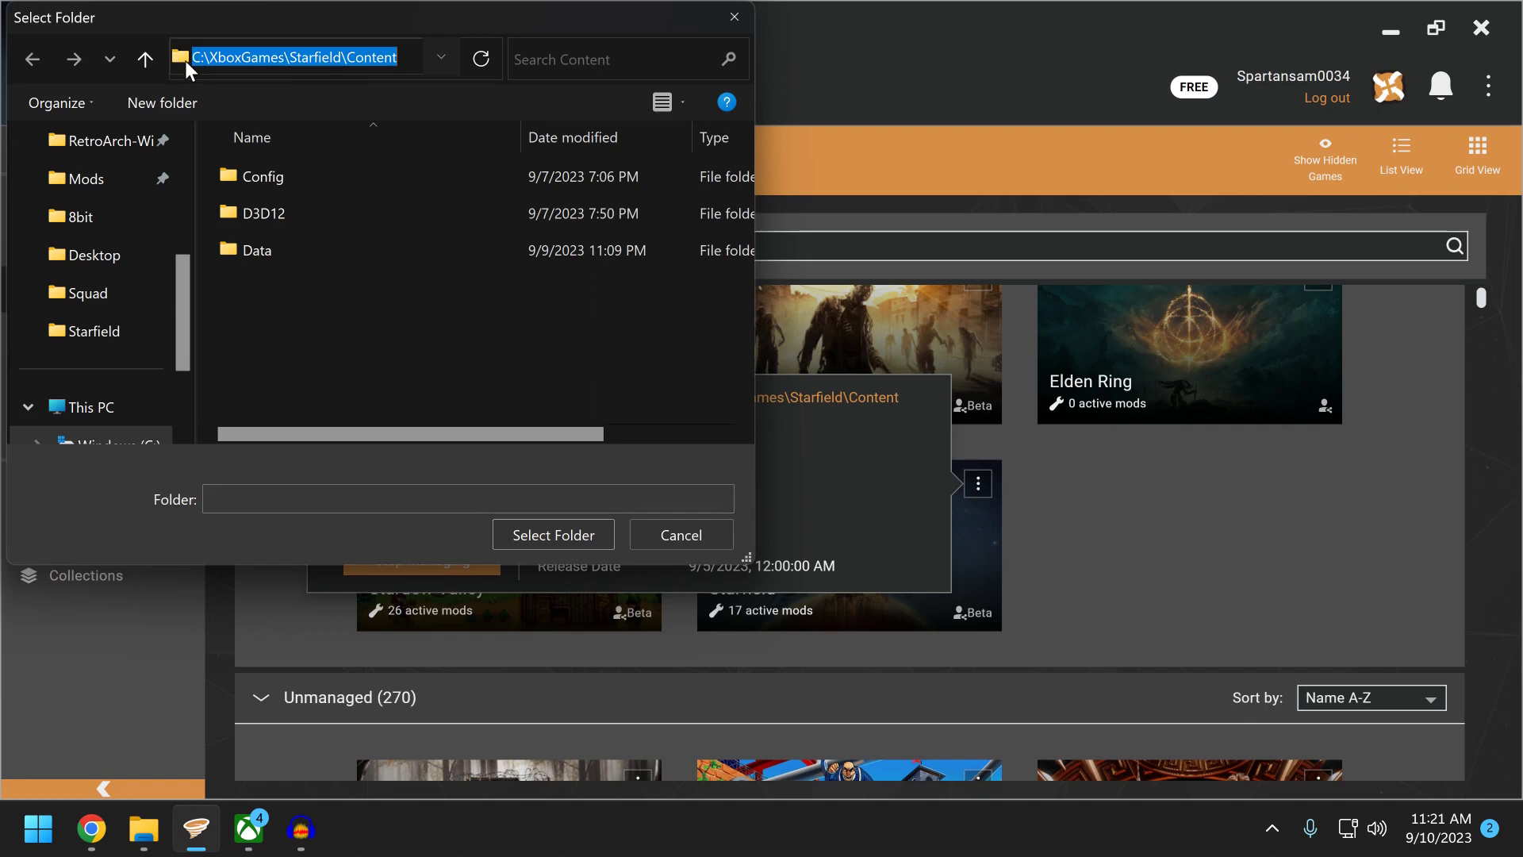
click(671, 531)
Switch to the Xbox app and browse to Starfield's installation location from the game's file management options
click(248, 829)
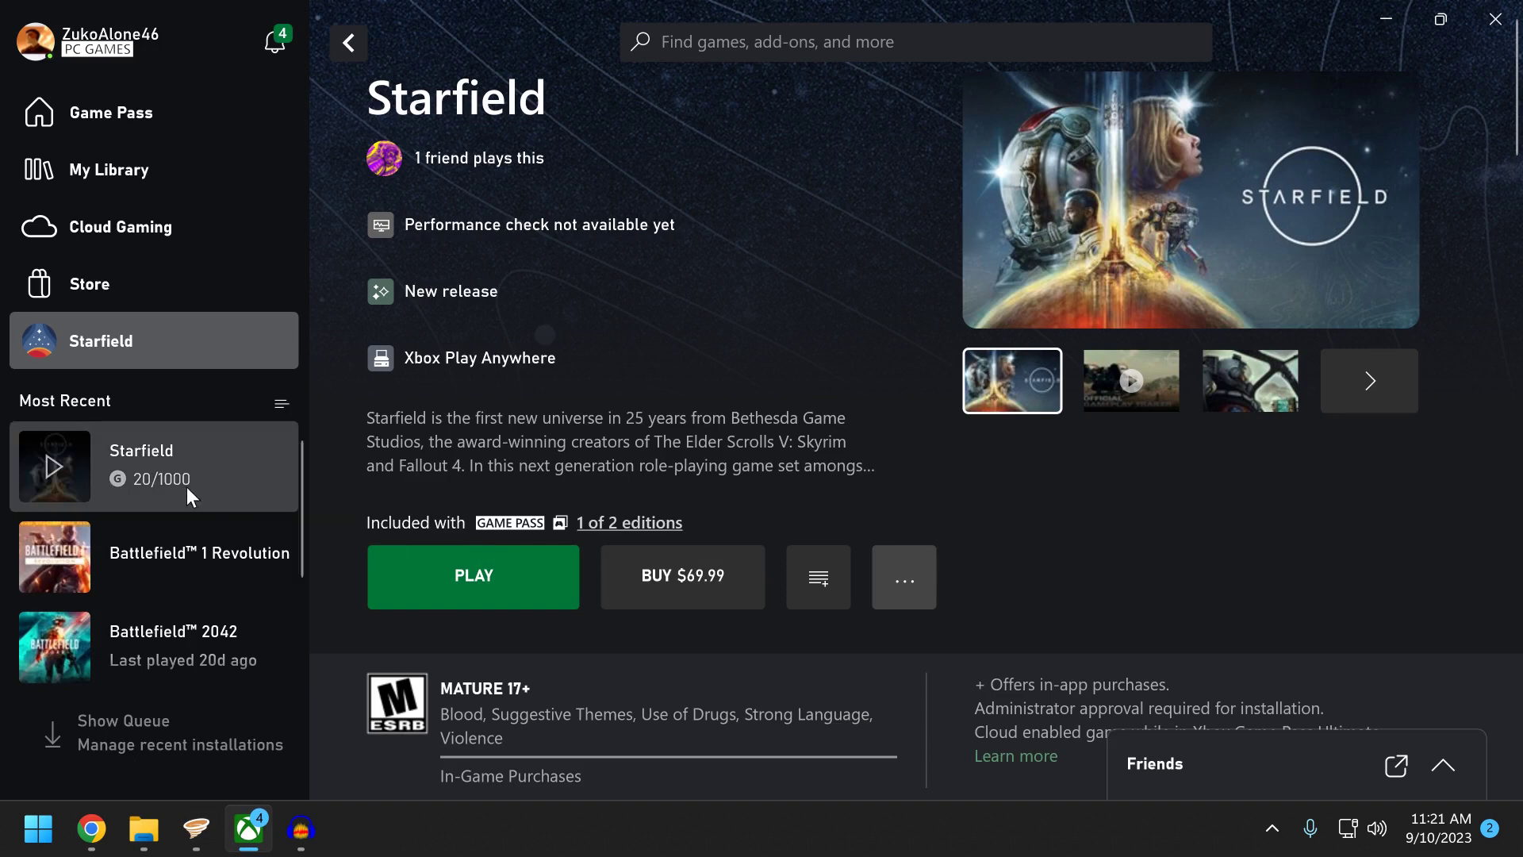
click(933, 584)
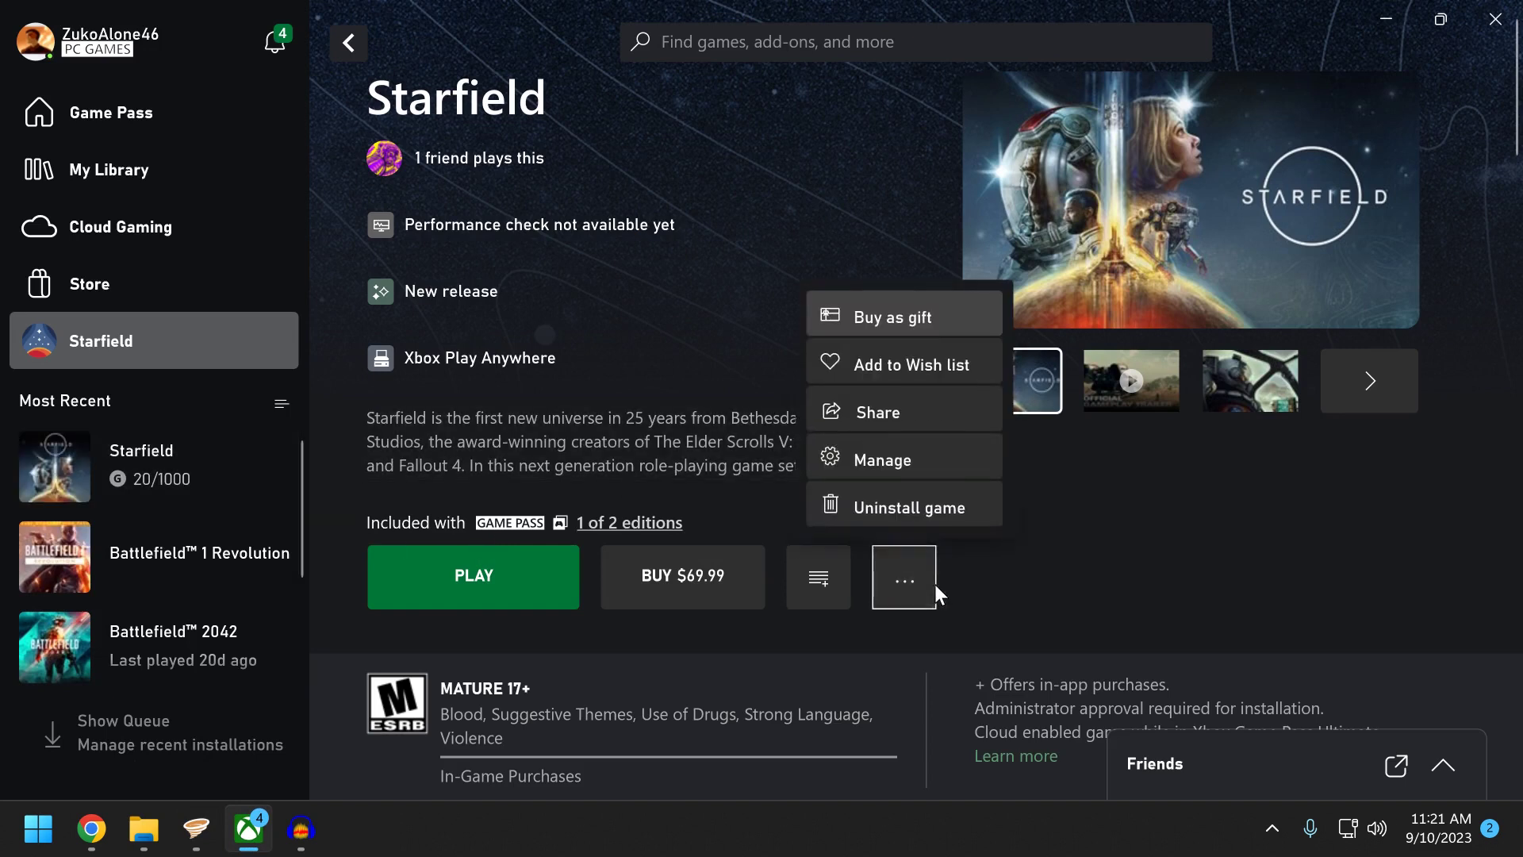
click(893, 449)
click(817, 177)
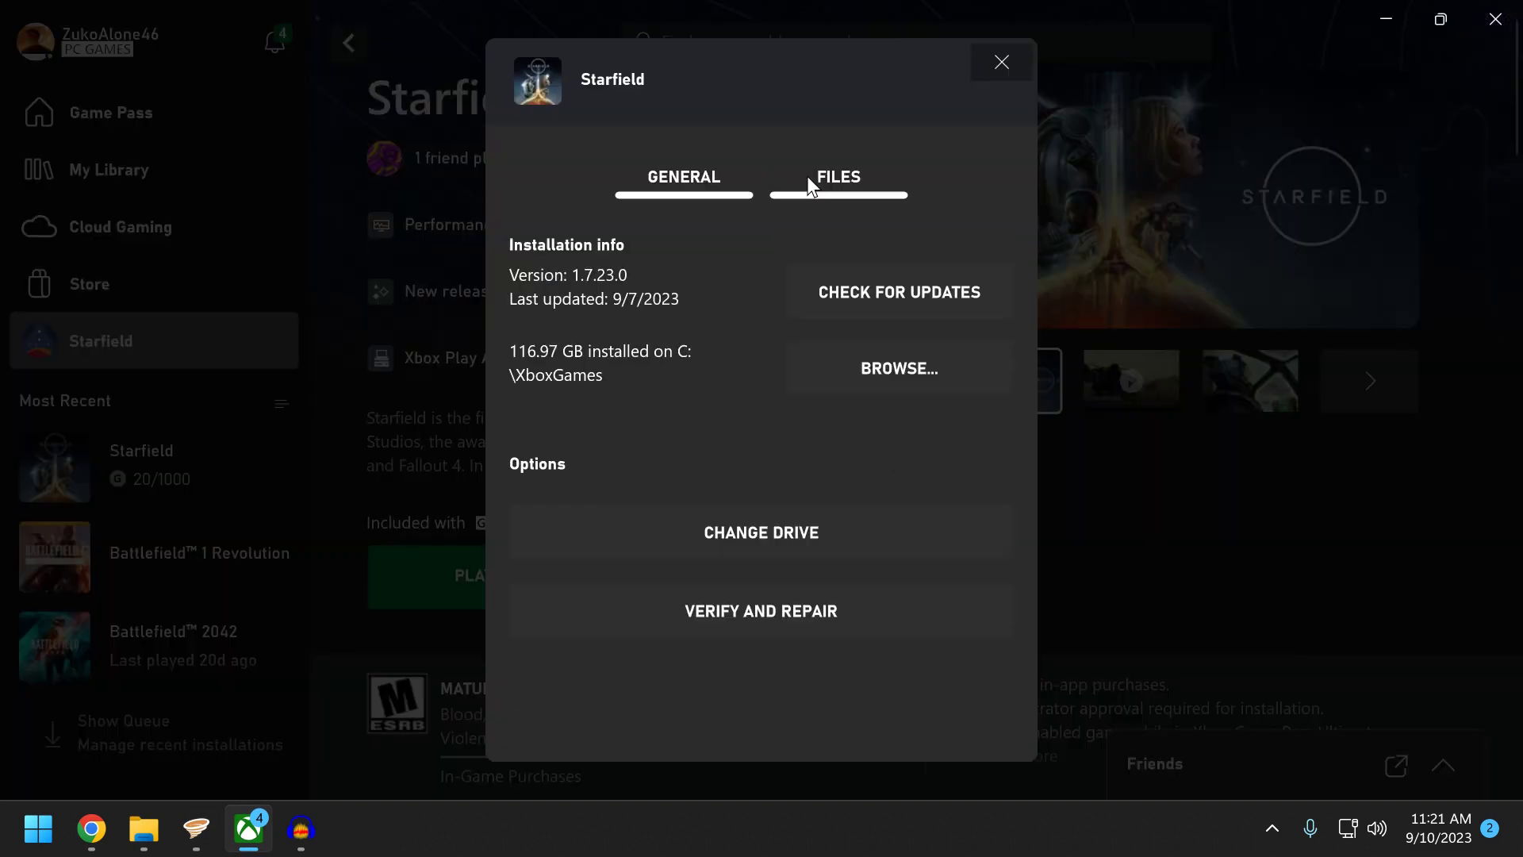
click(849, 373)
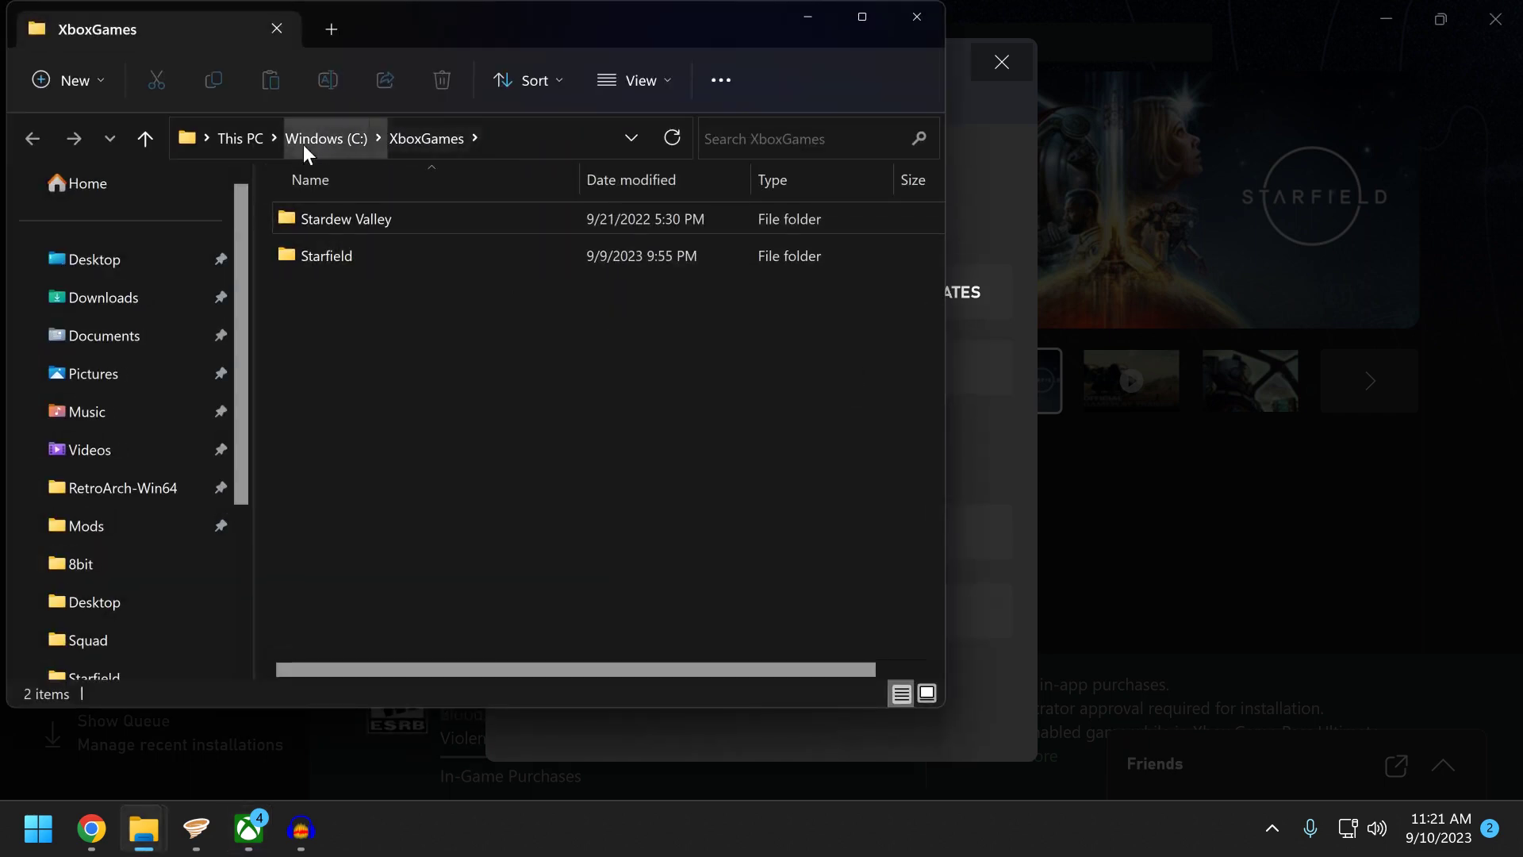
Examine the Content folder inside the Starfield folder of XboxGames, then close File Explorer
double_click(359, 260)
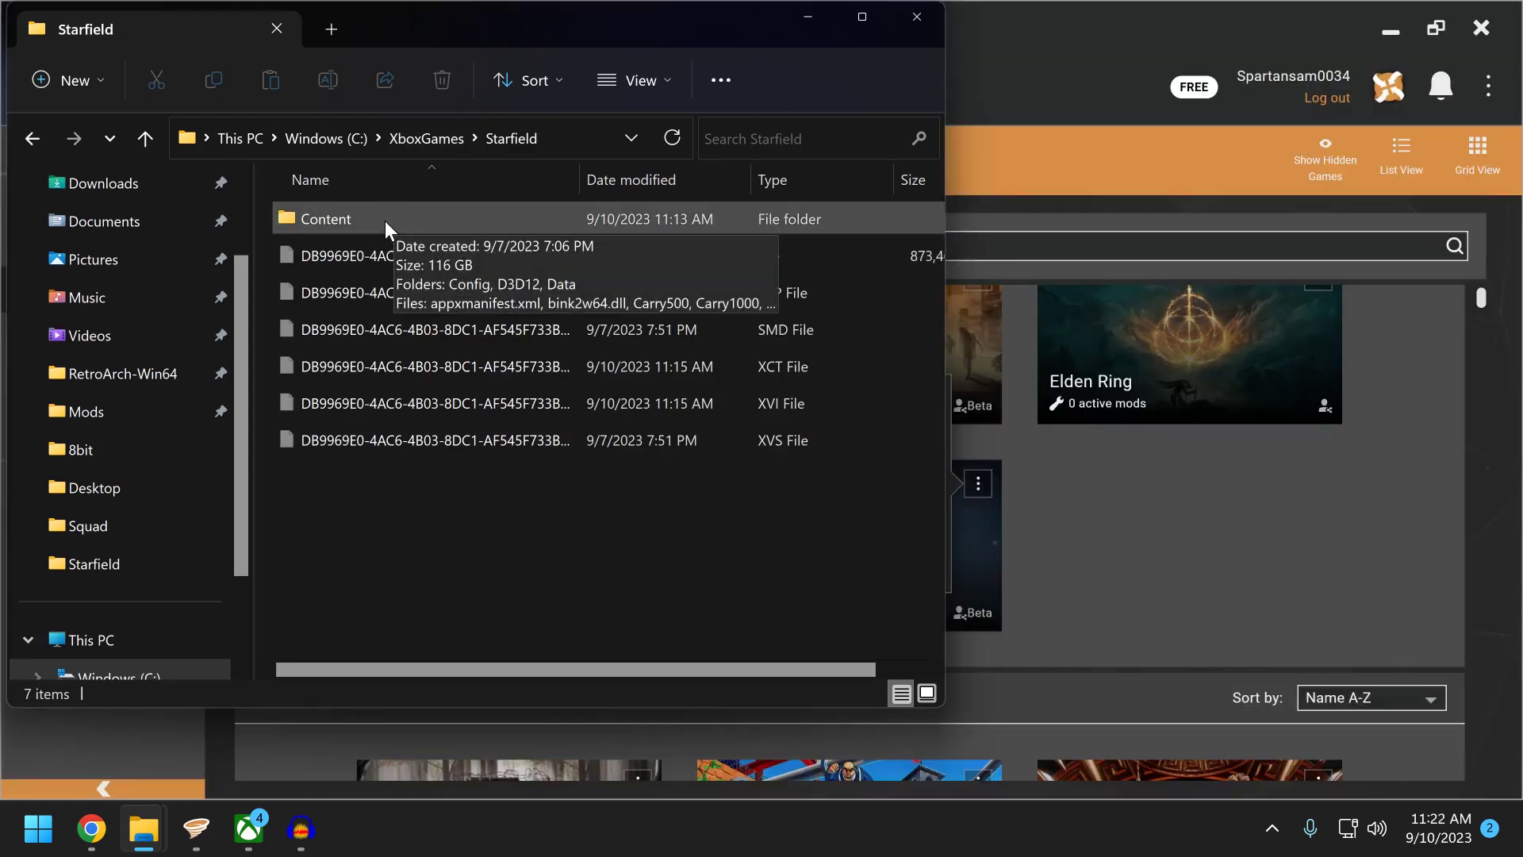
double_click(384, 221)
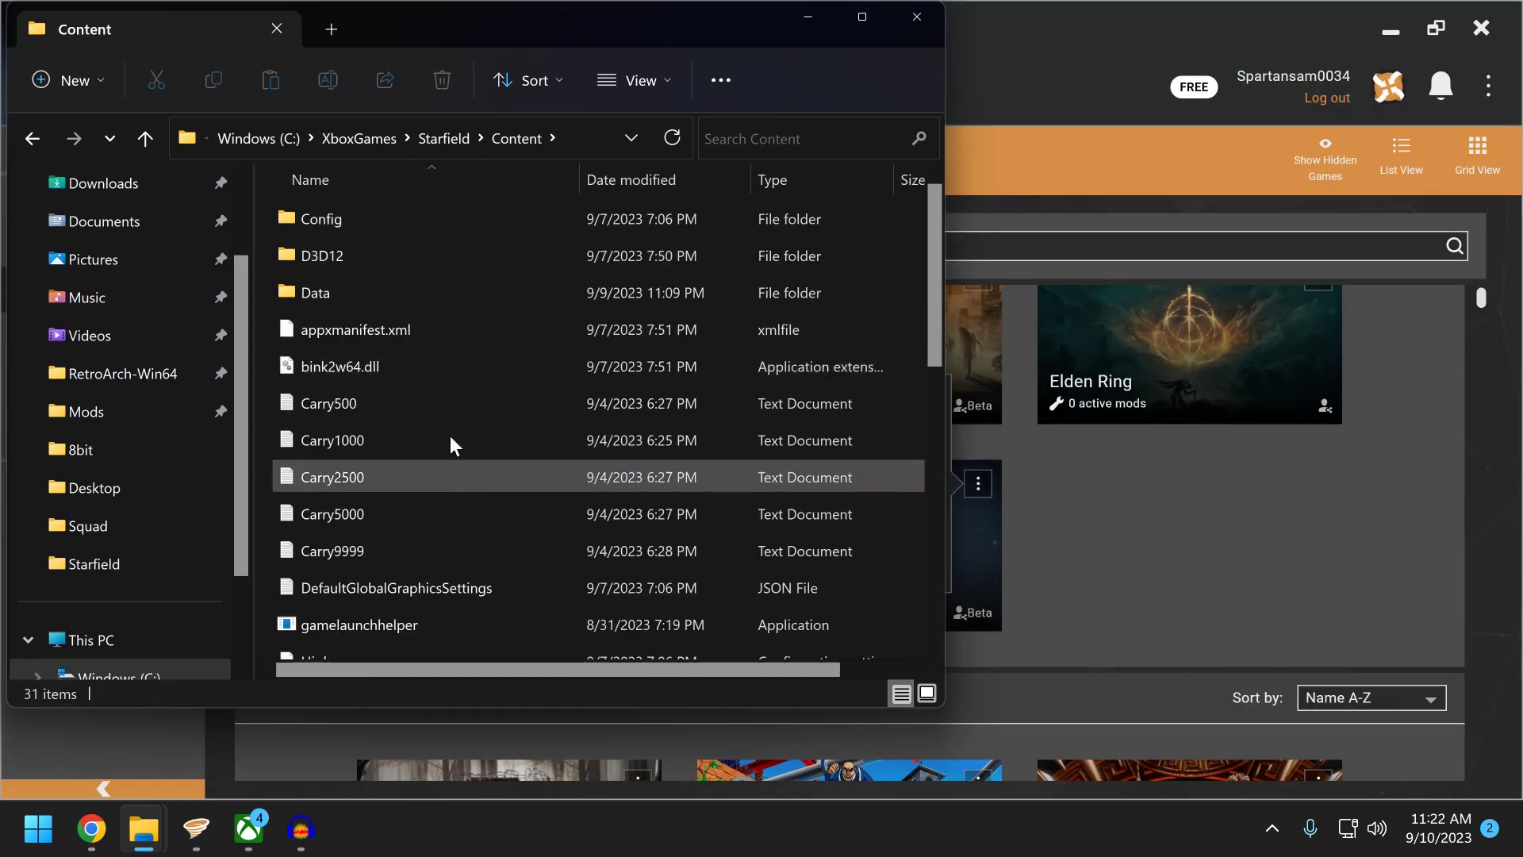
click(433, 135)
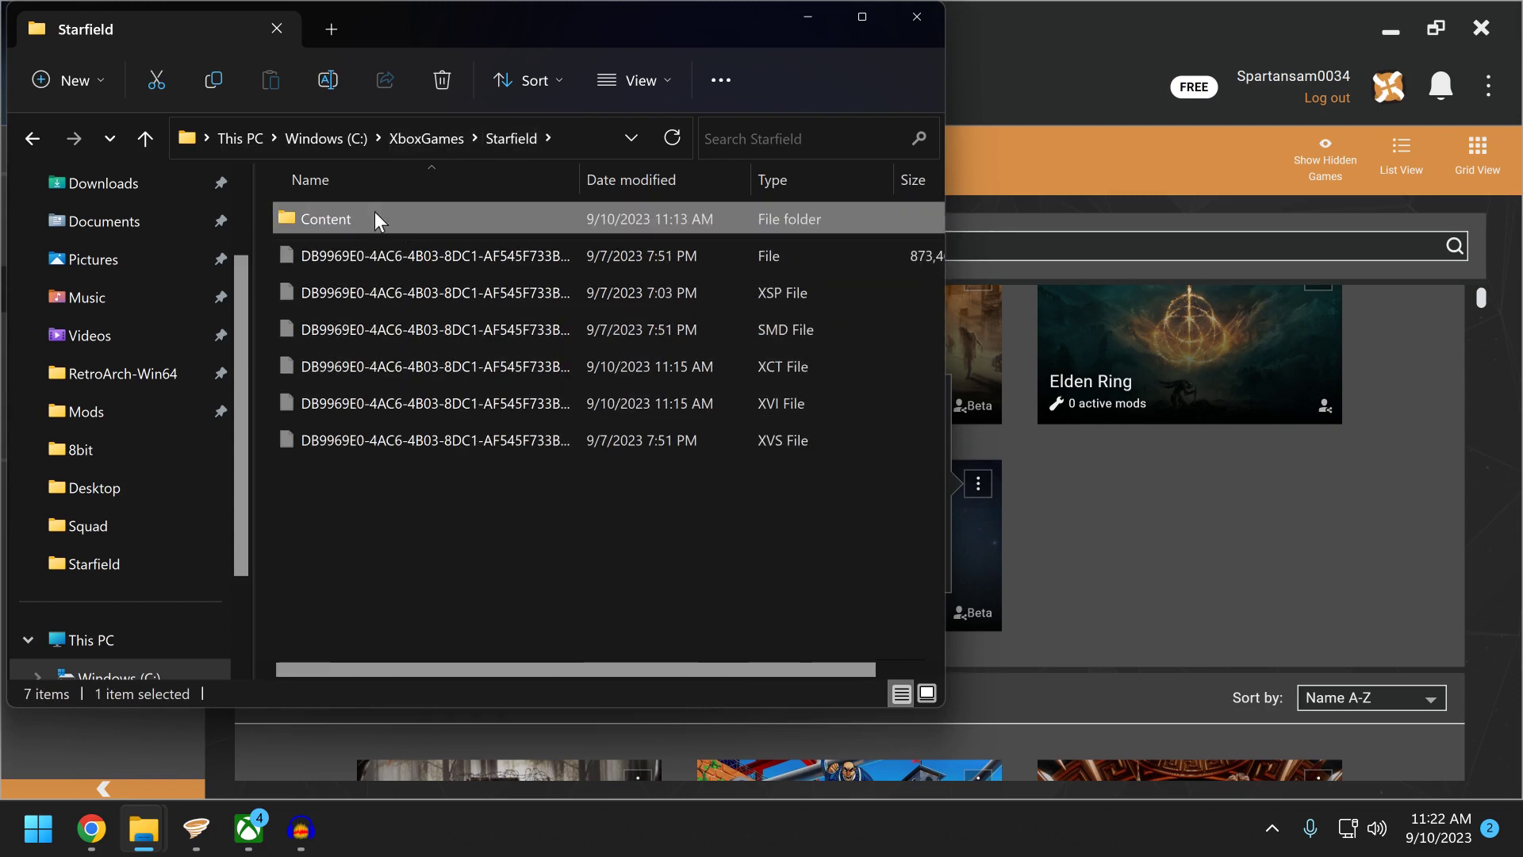
double_click(371, 216)
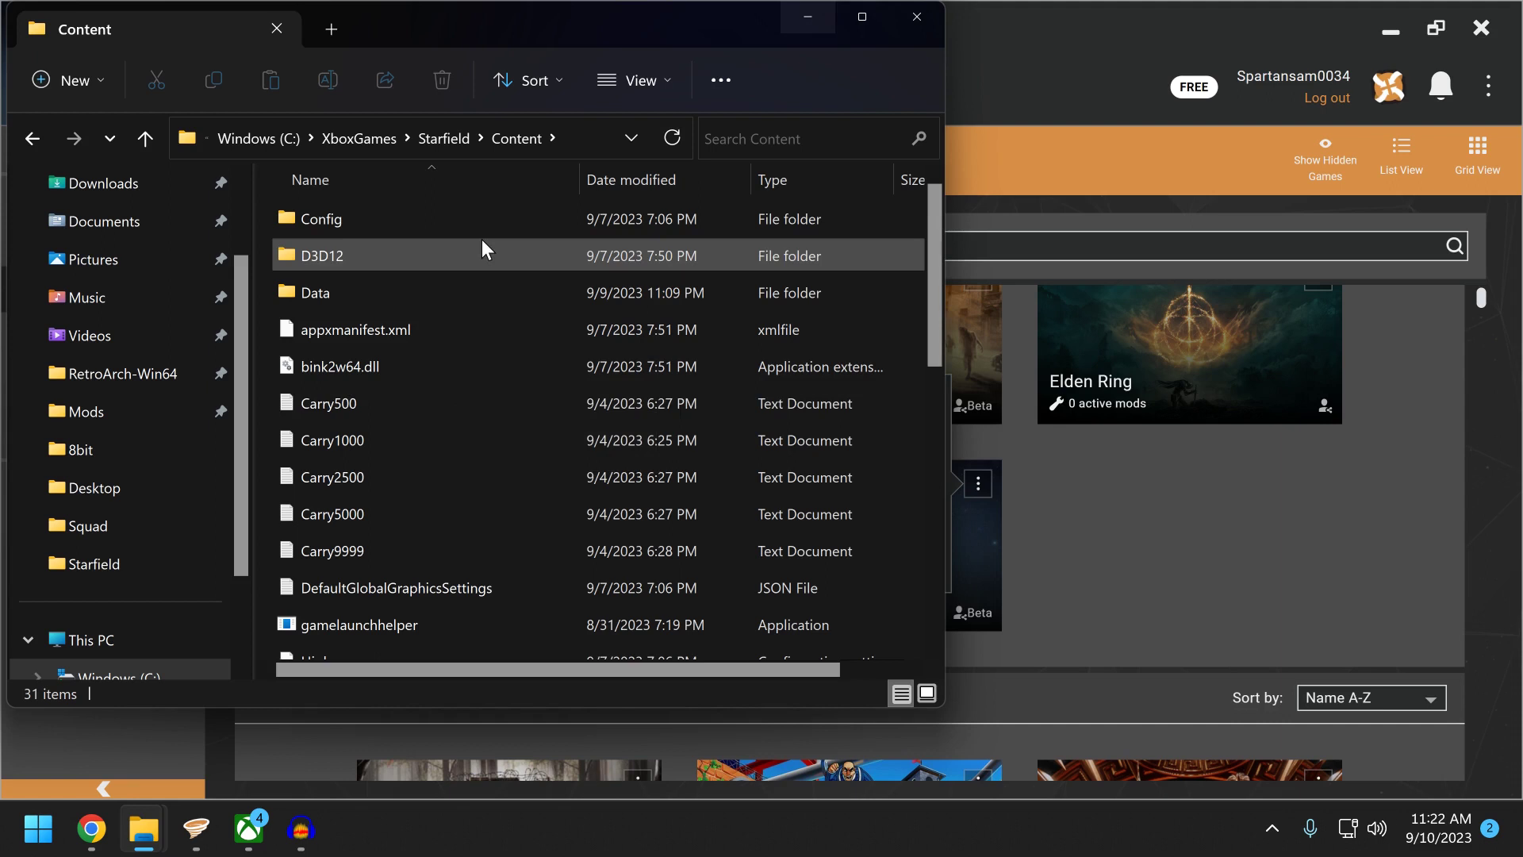
click(914, 17)
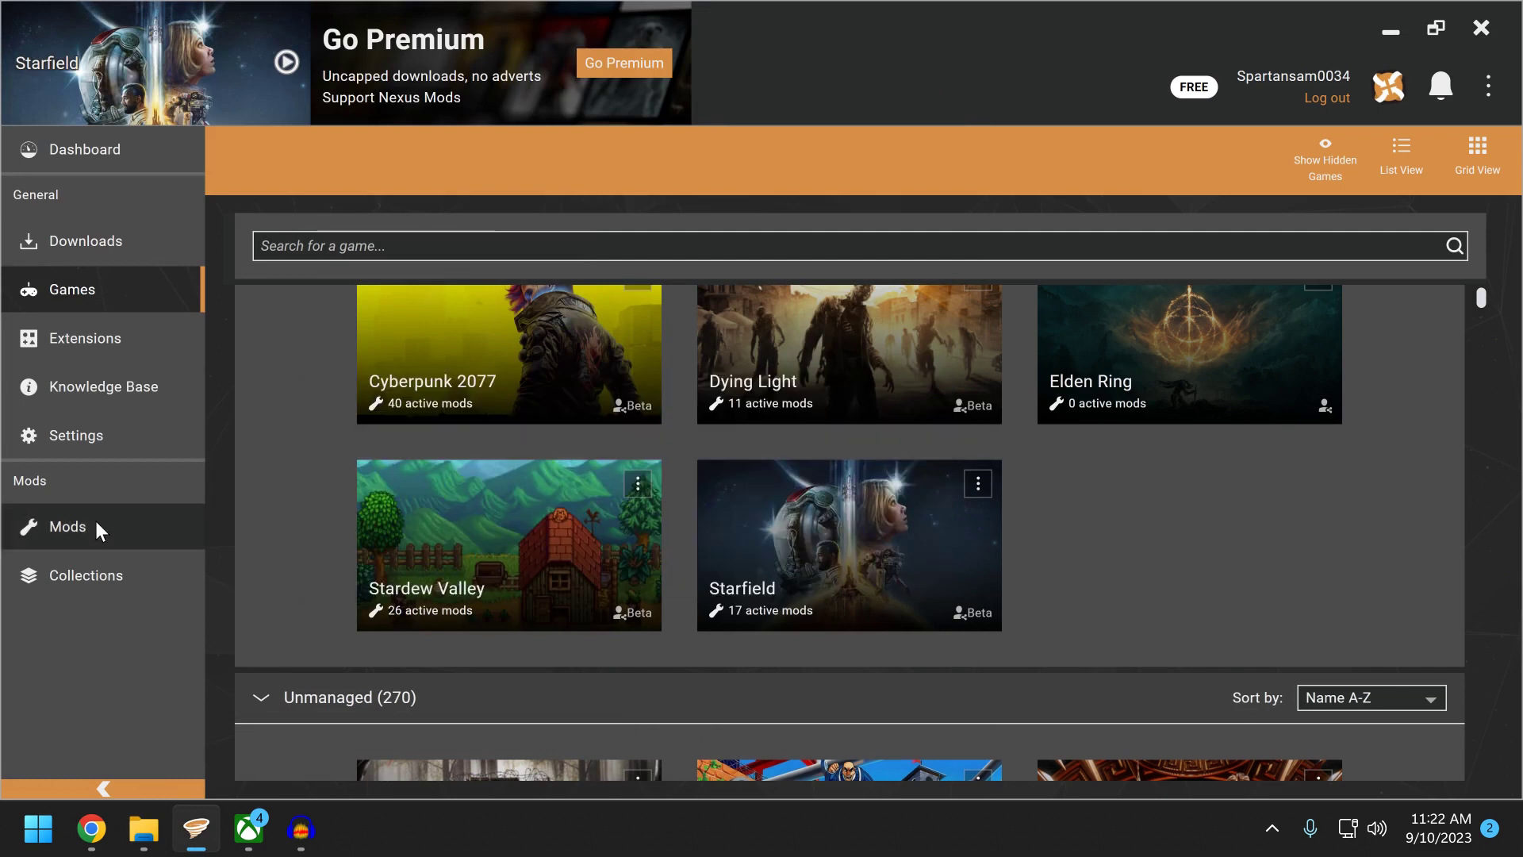
Review the list of Starfield mods in Vortex down to its last entries
click(95, 521)
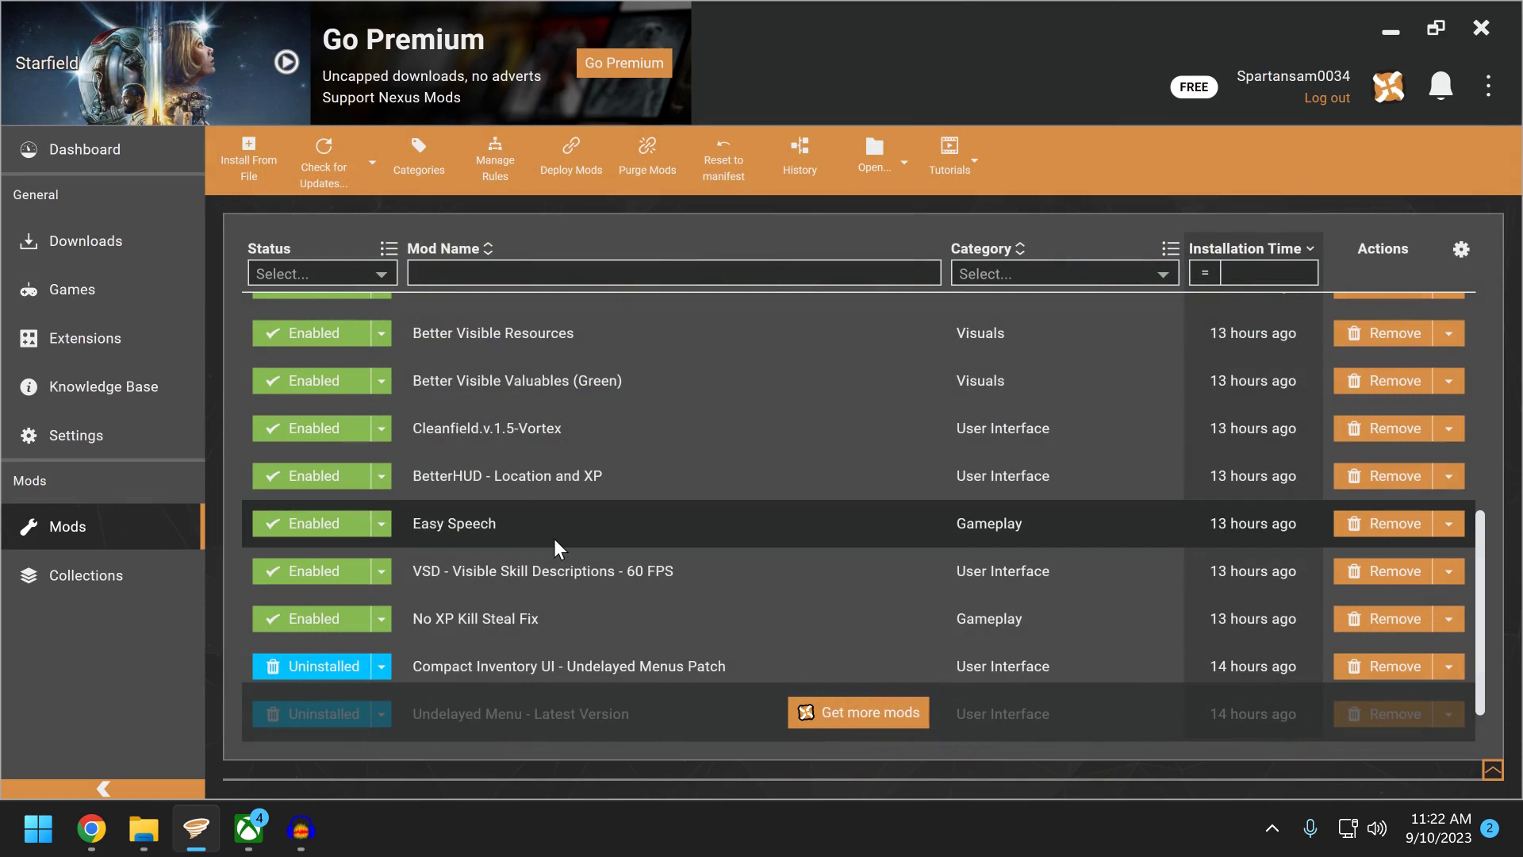
scroll(554, 540, down, 1)
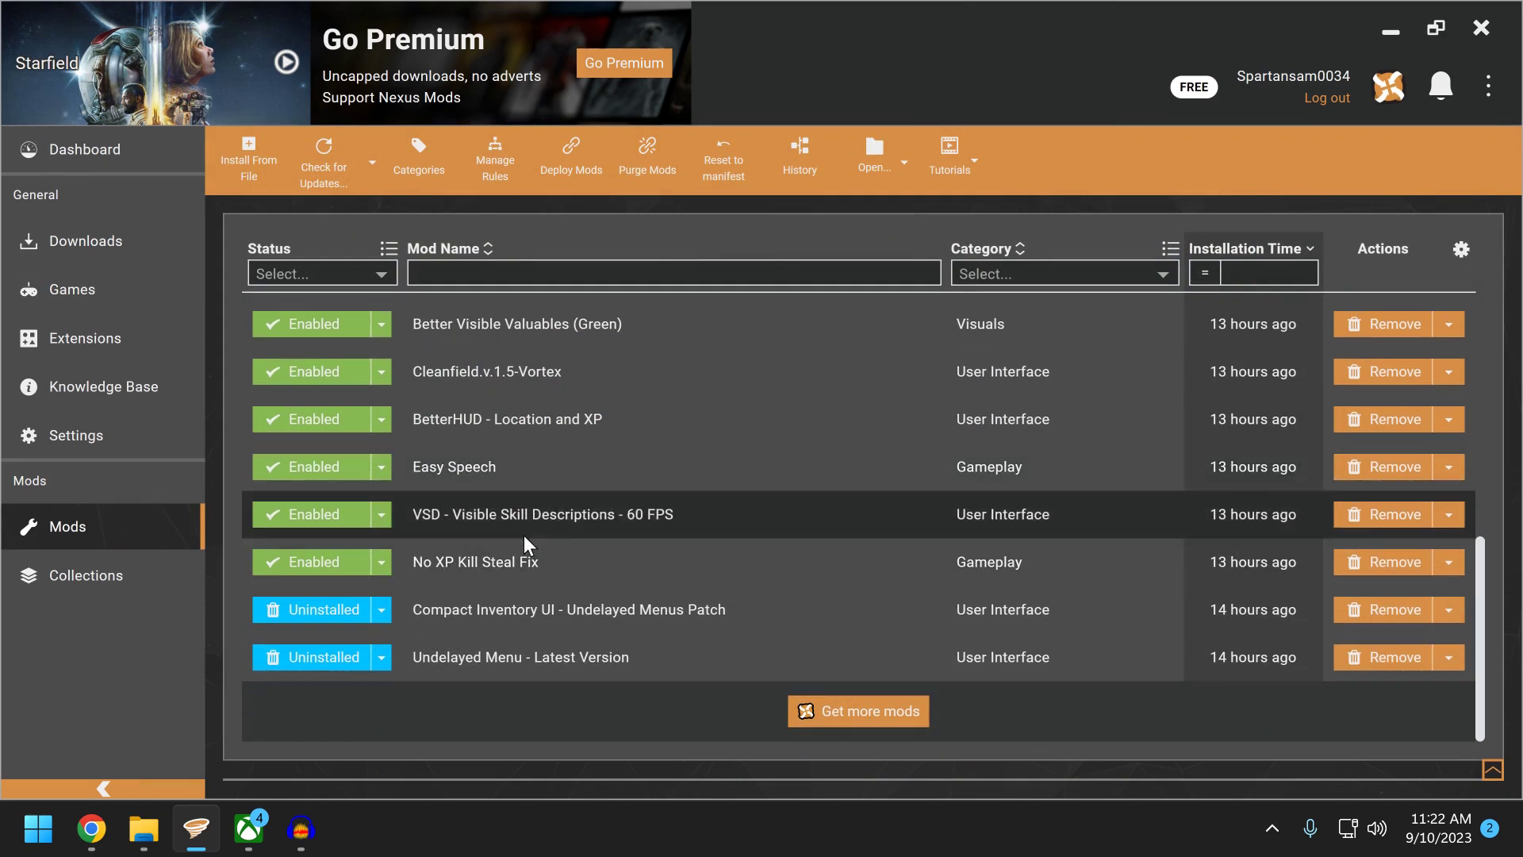
scroll(500, 556, up, 2)
click(144, 829)
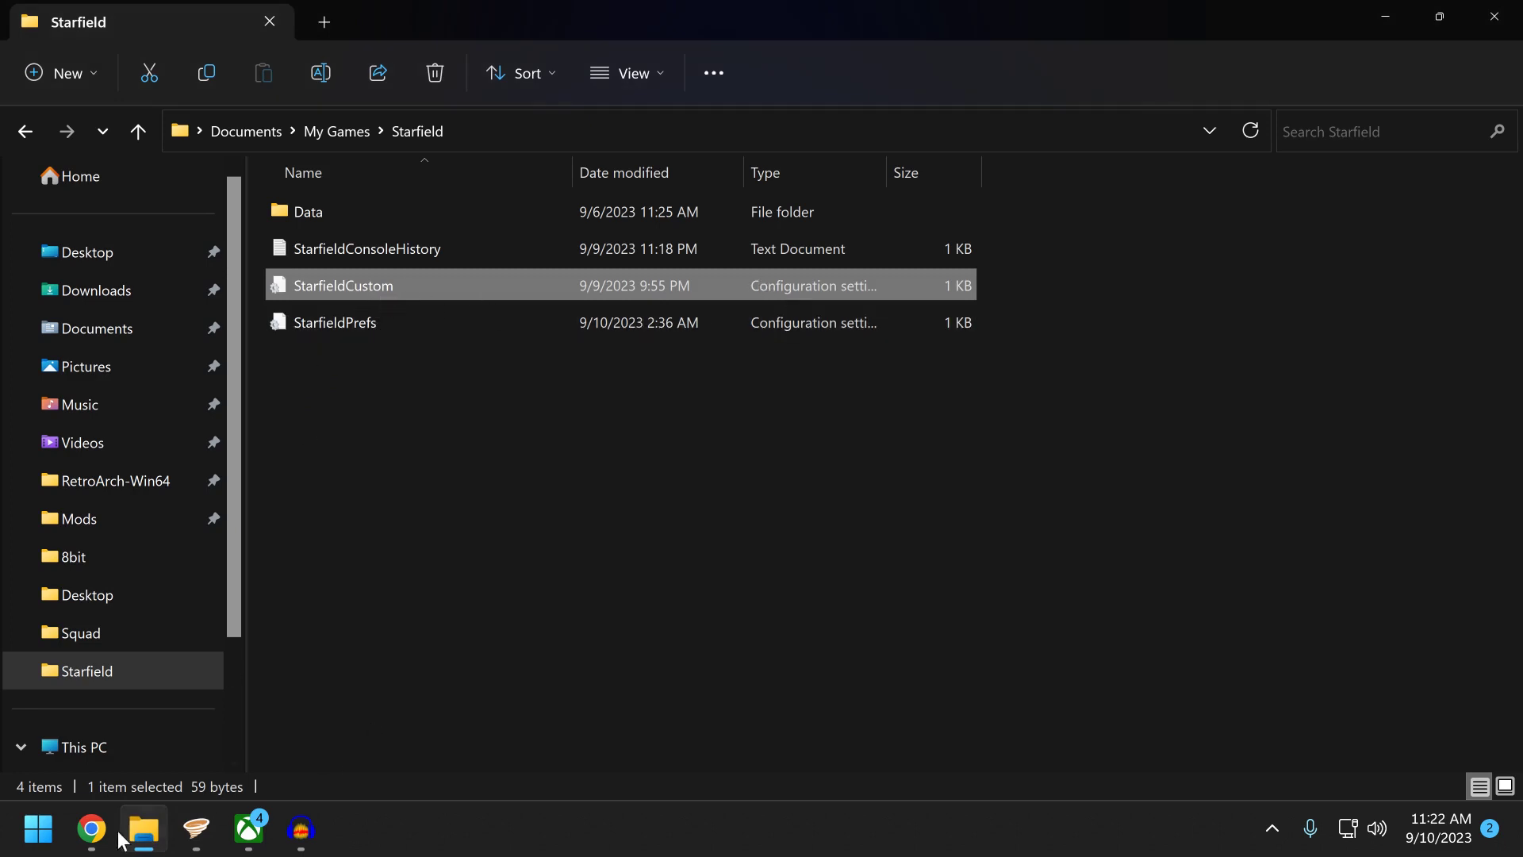
click(91, 829)
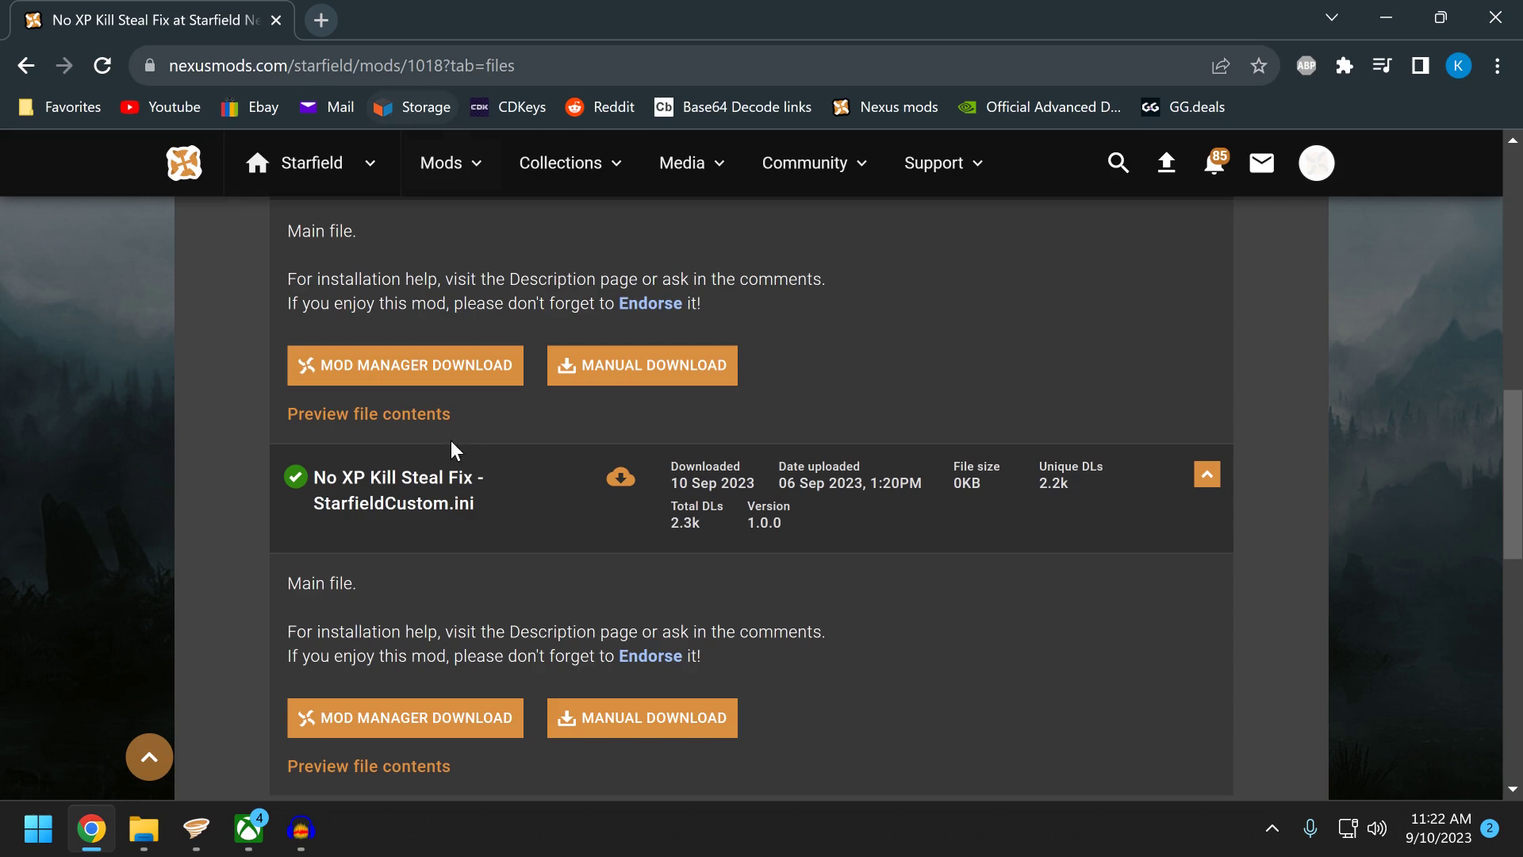
click(208, 835)
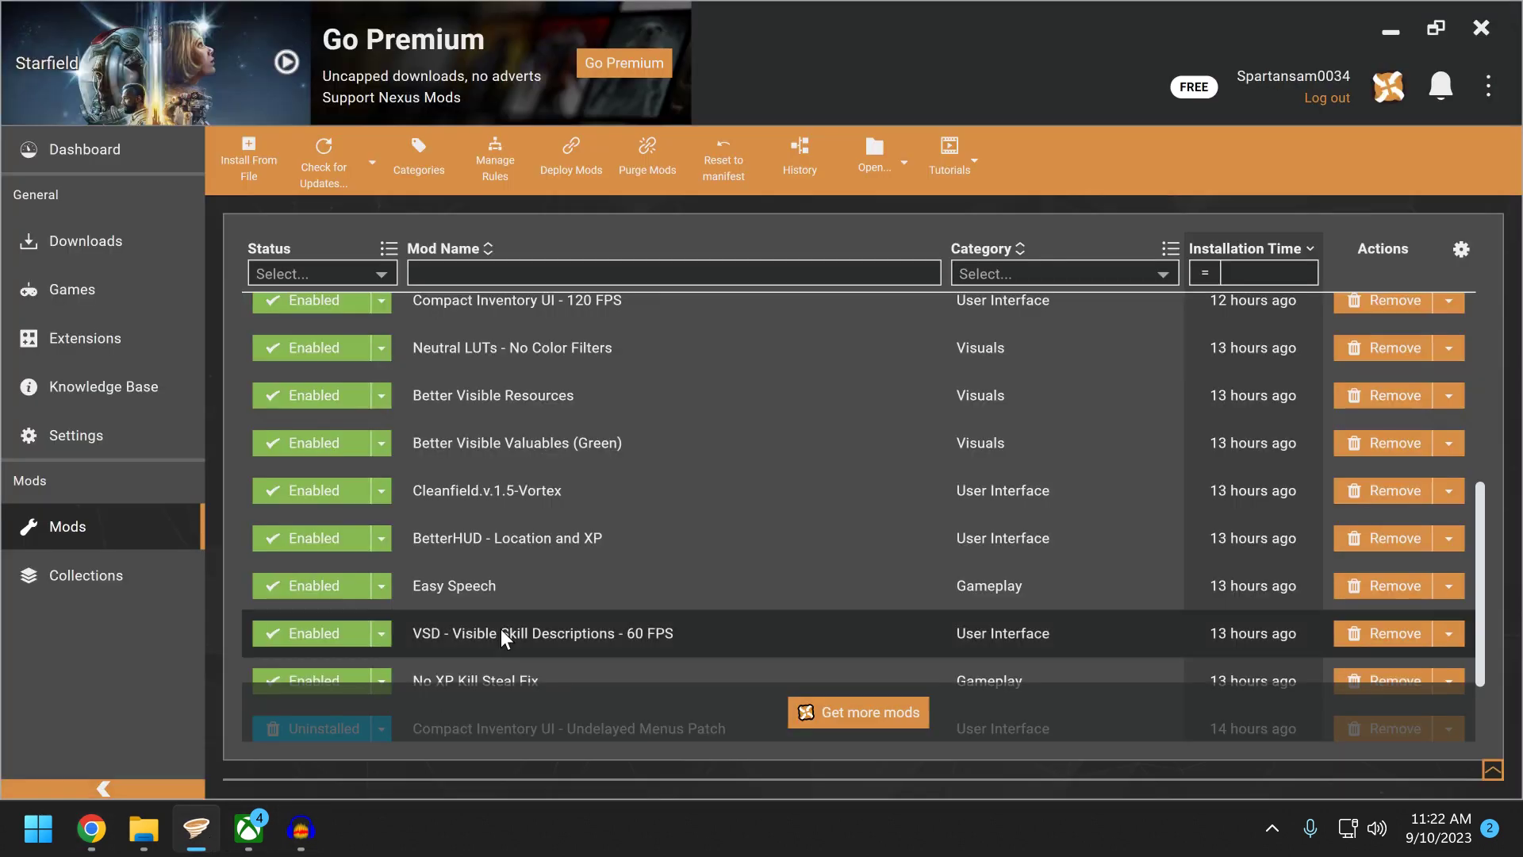
scroll(511, 616, down, 3)
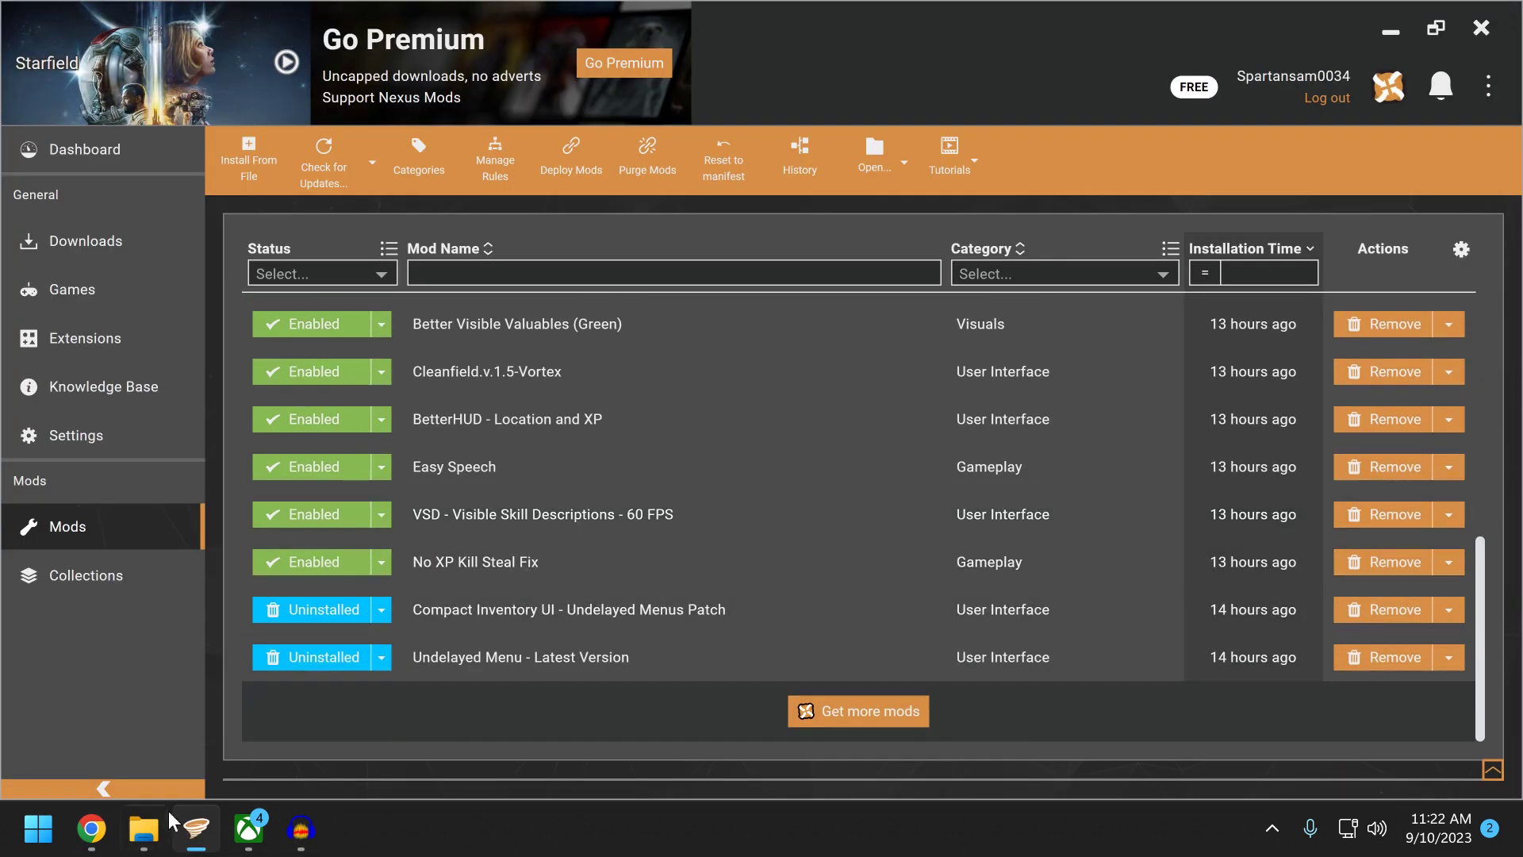
Switch to Chrome and examine the two main files offered for the No XP Kill Steal Fix mod on Nexus Mods
click(86, 833)
scroll(187, 591, up, 3)
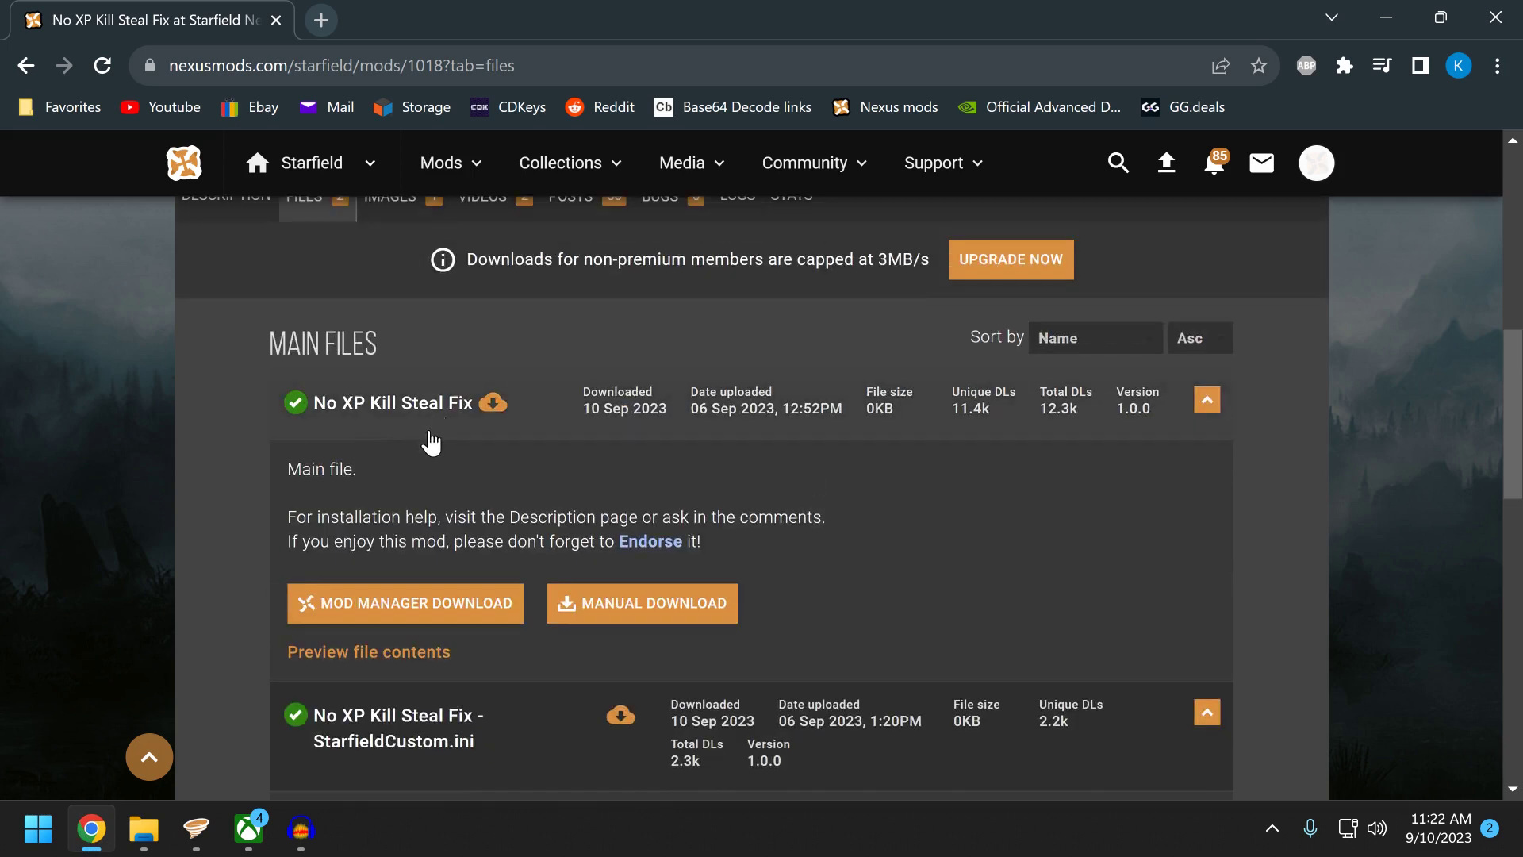
scroll(465, 444, down, 1)
scroll(465, 444, down, 1)
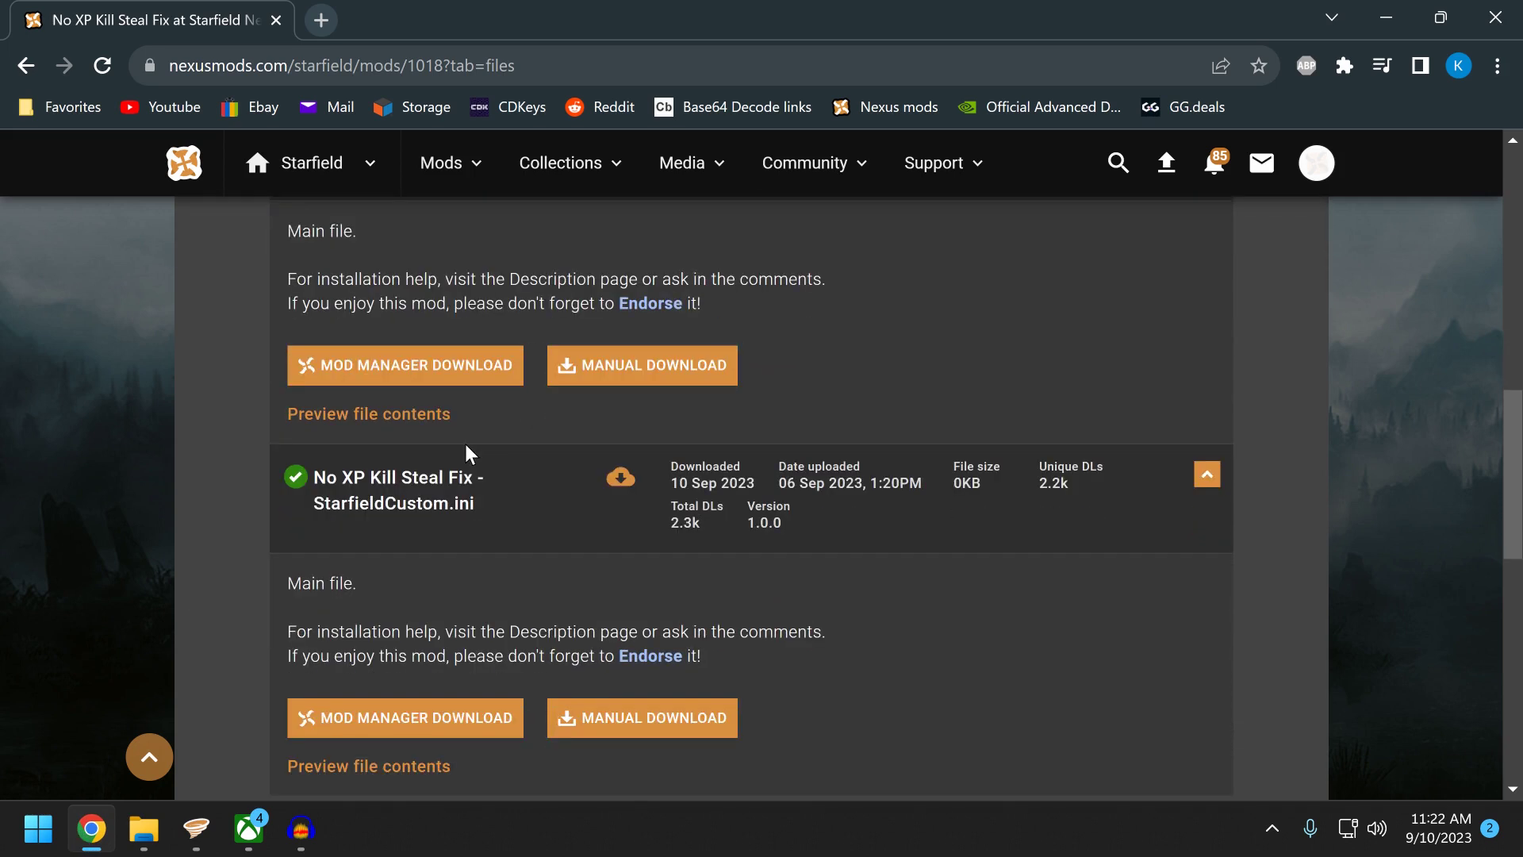
scroll(417, 577, down, 1)
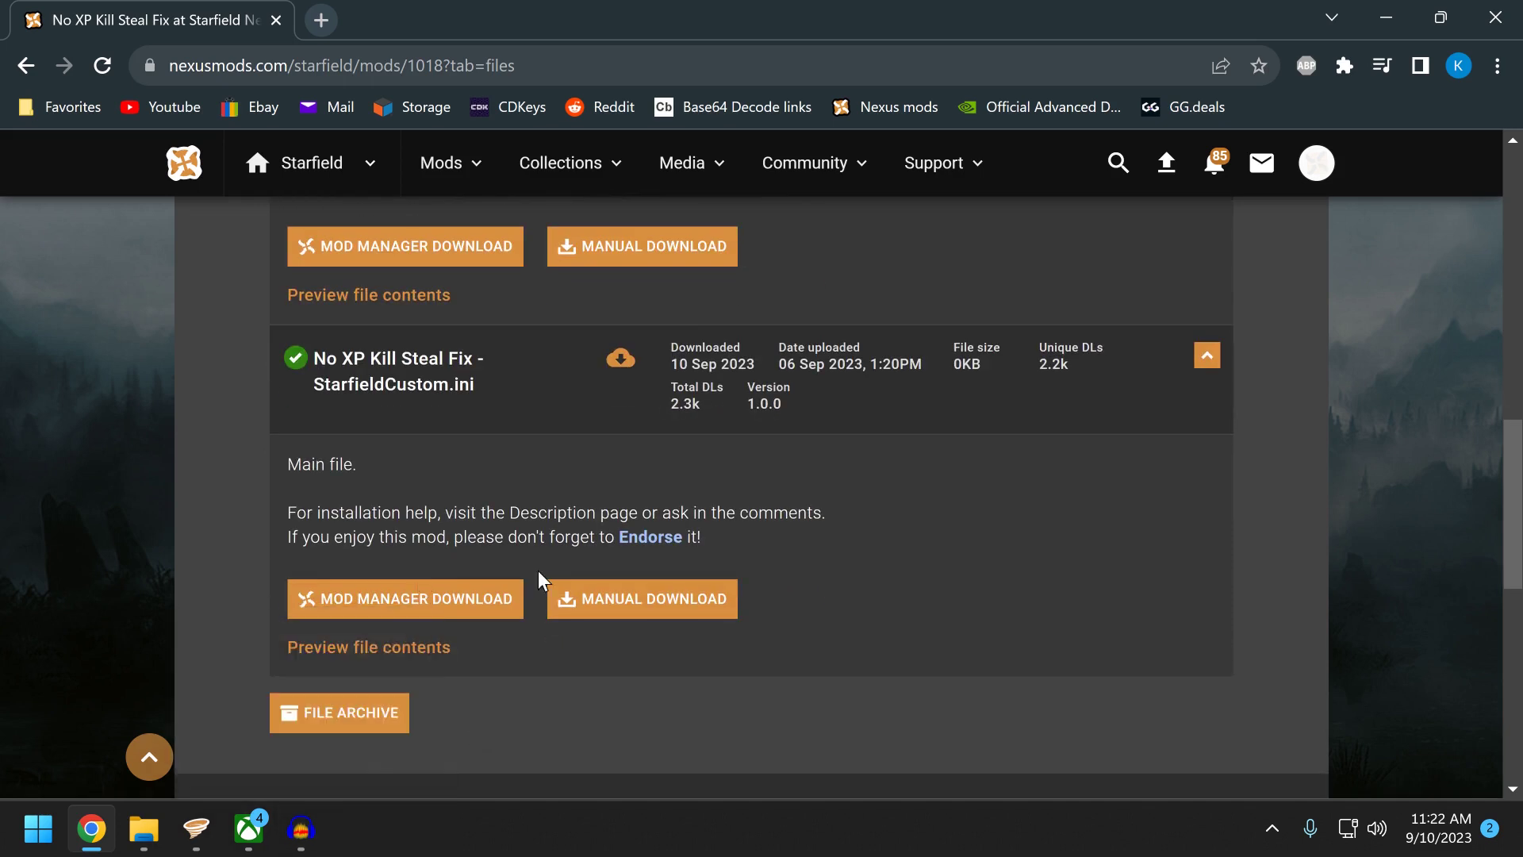
scroll(537, 572, up, 1)
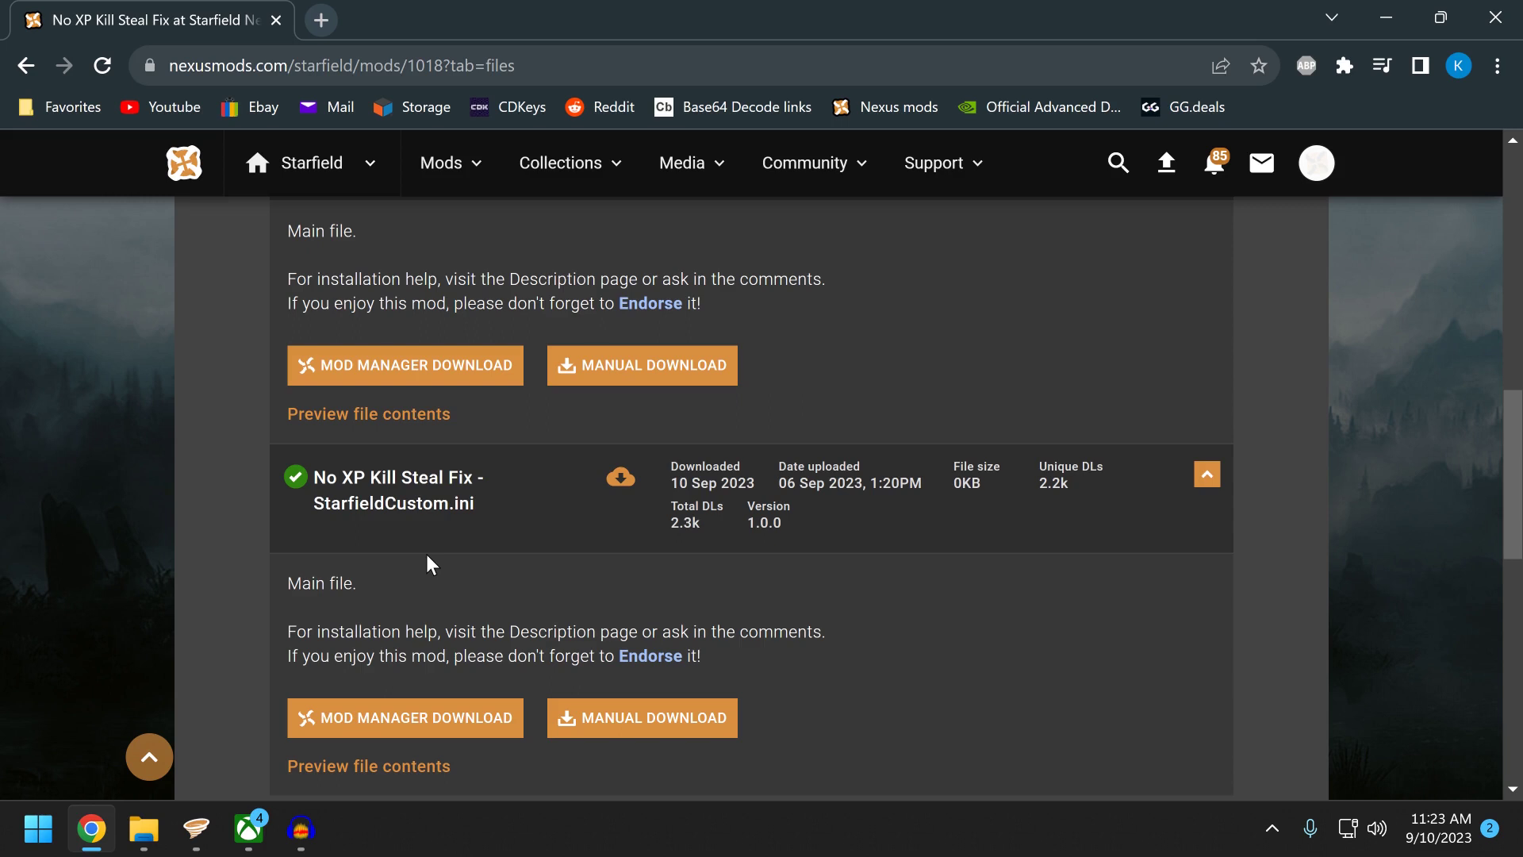
scroll(374, 679, up, 2)
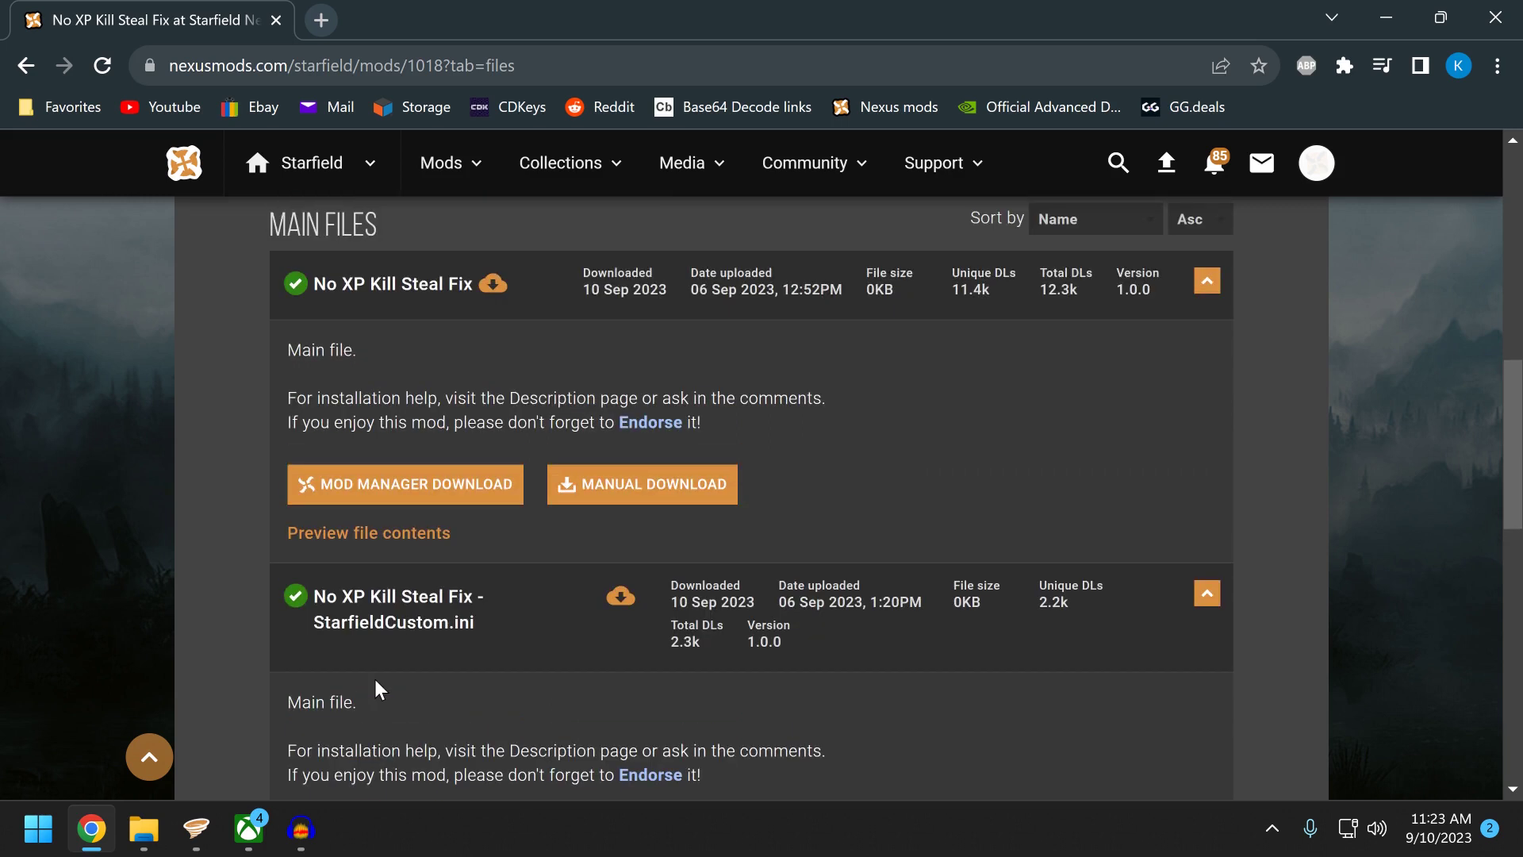
scroll(374, 680, down, 2)
scroll(380, 632, up, 2)
scroll(380, 633, down, 2)
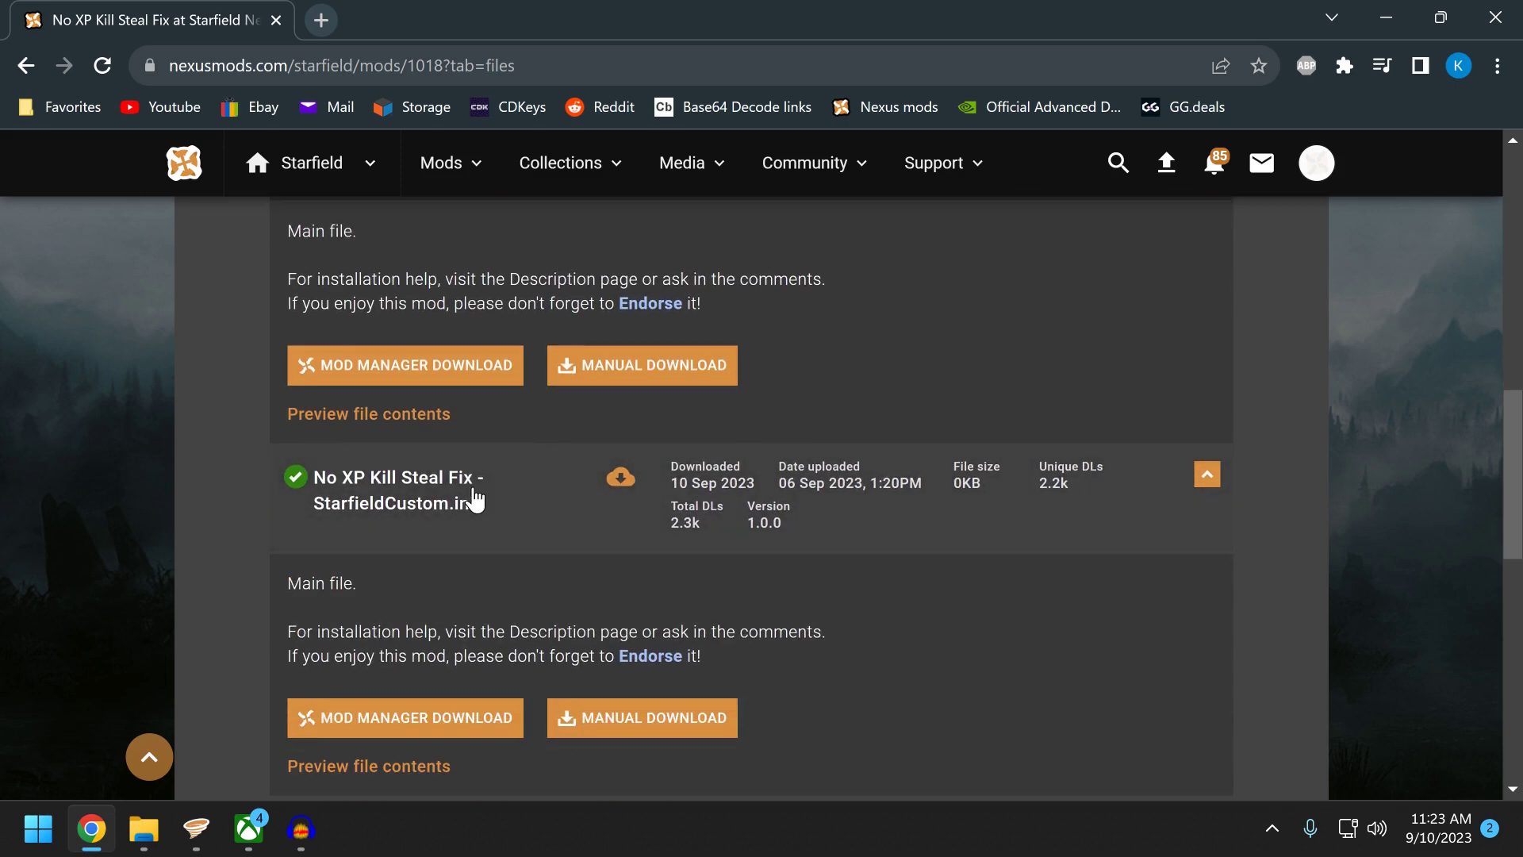
Switch to File Explorer, show the full path of the My Games\Starfield folder, and open the StarfieldCustom configuration file
click(142, 839)
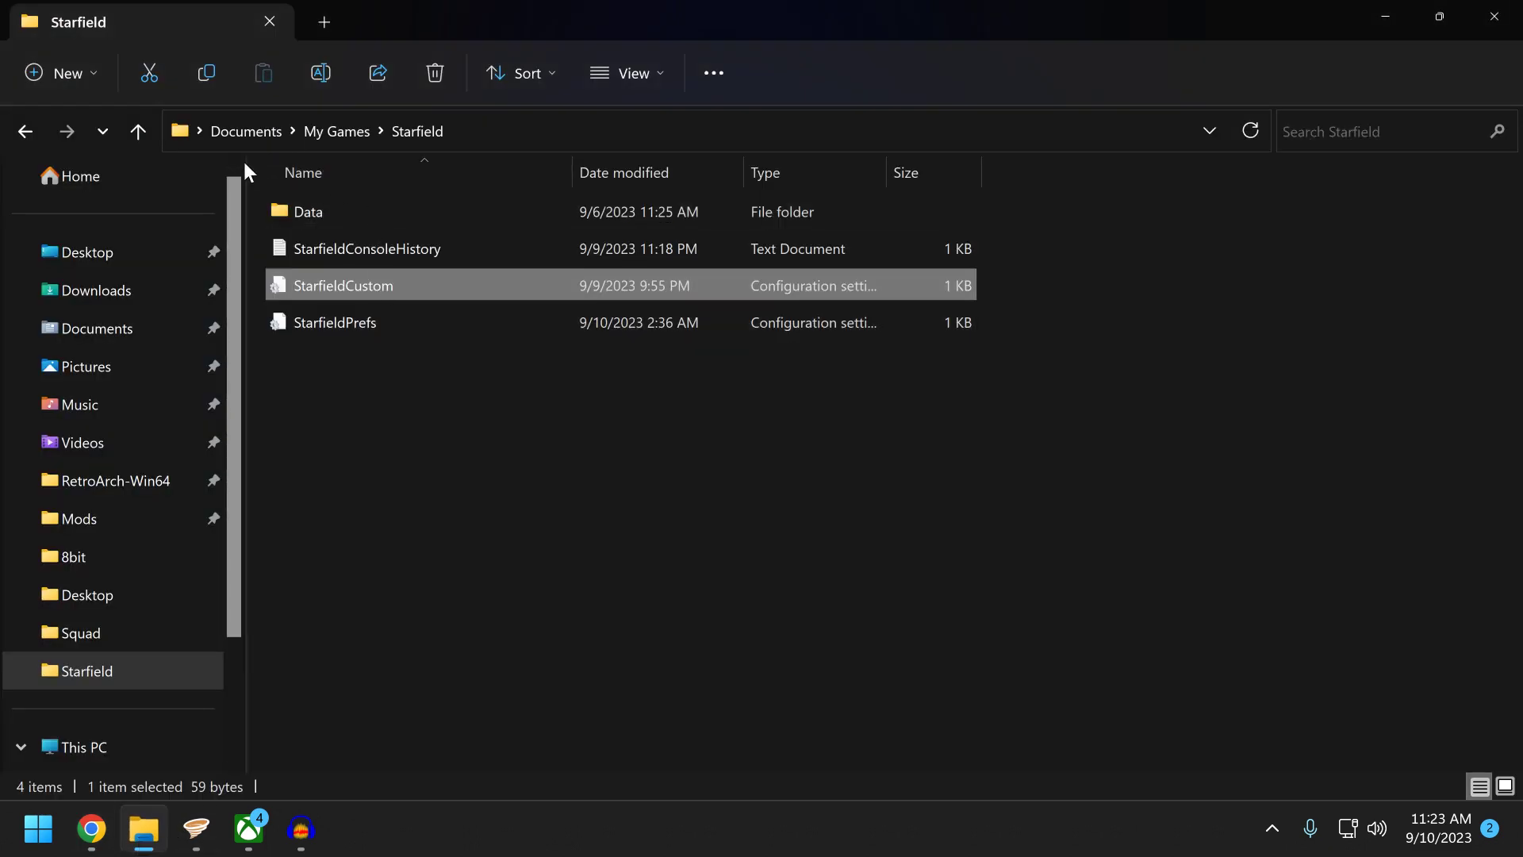
click(184, 131)
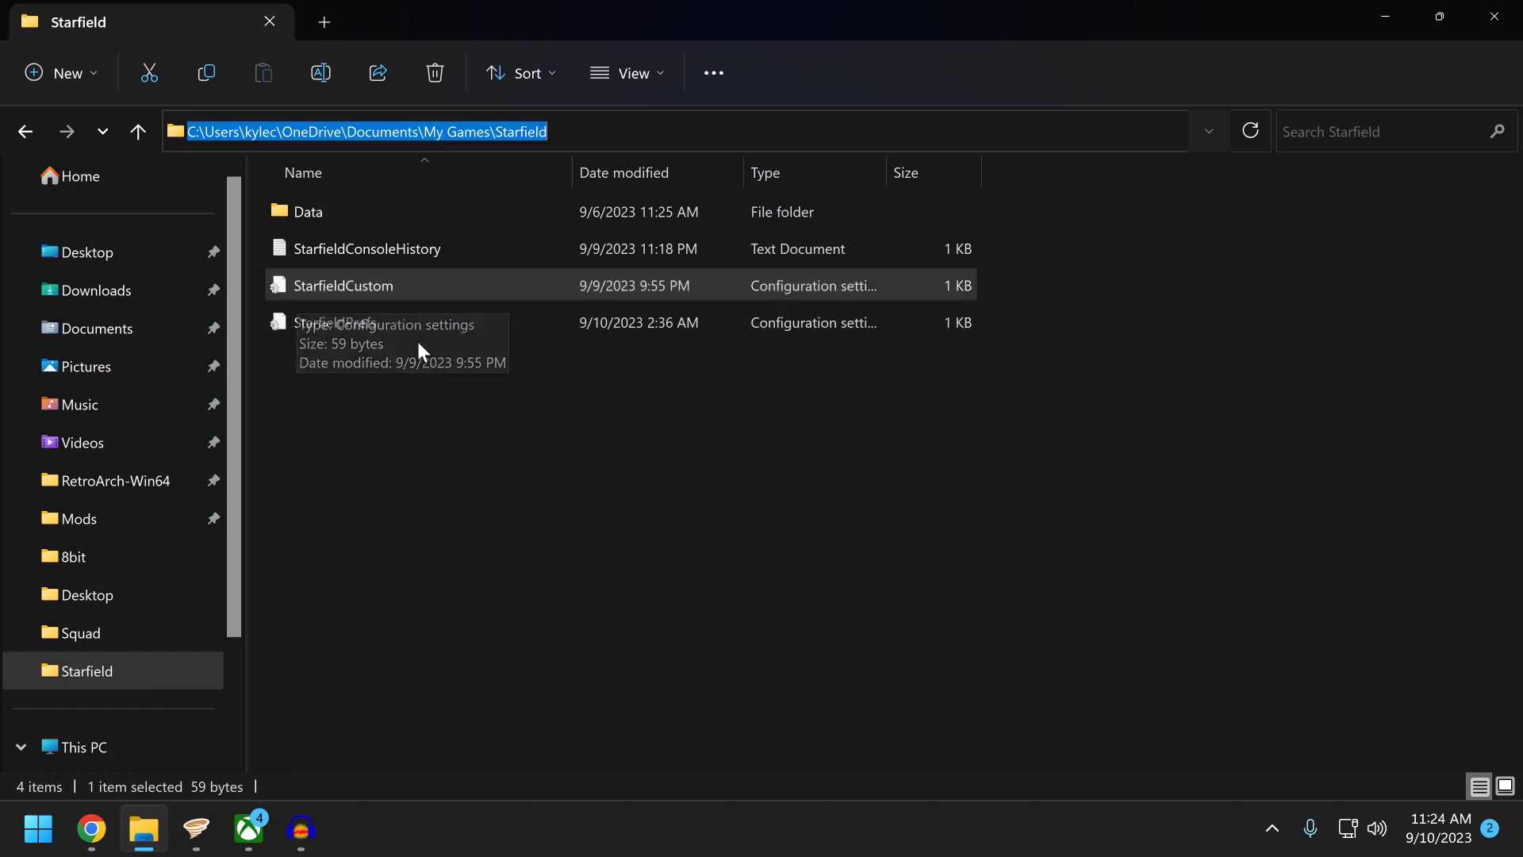
click(338, 493)
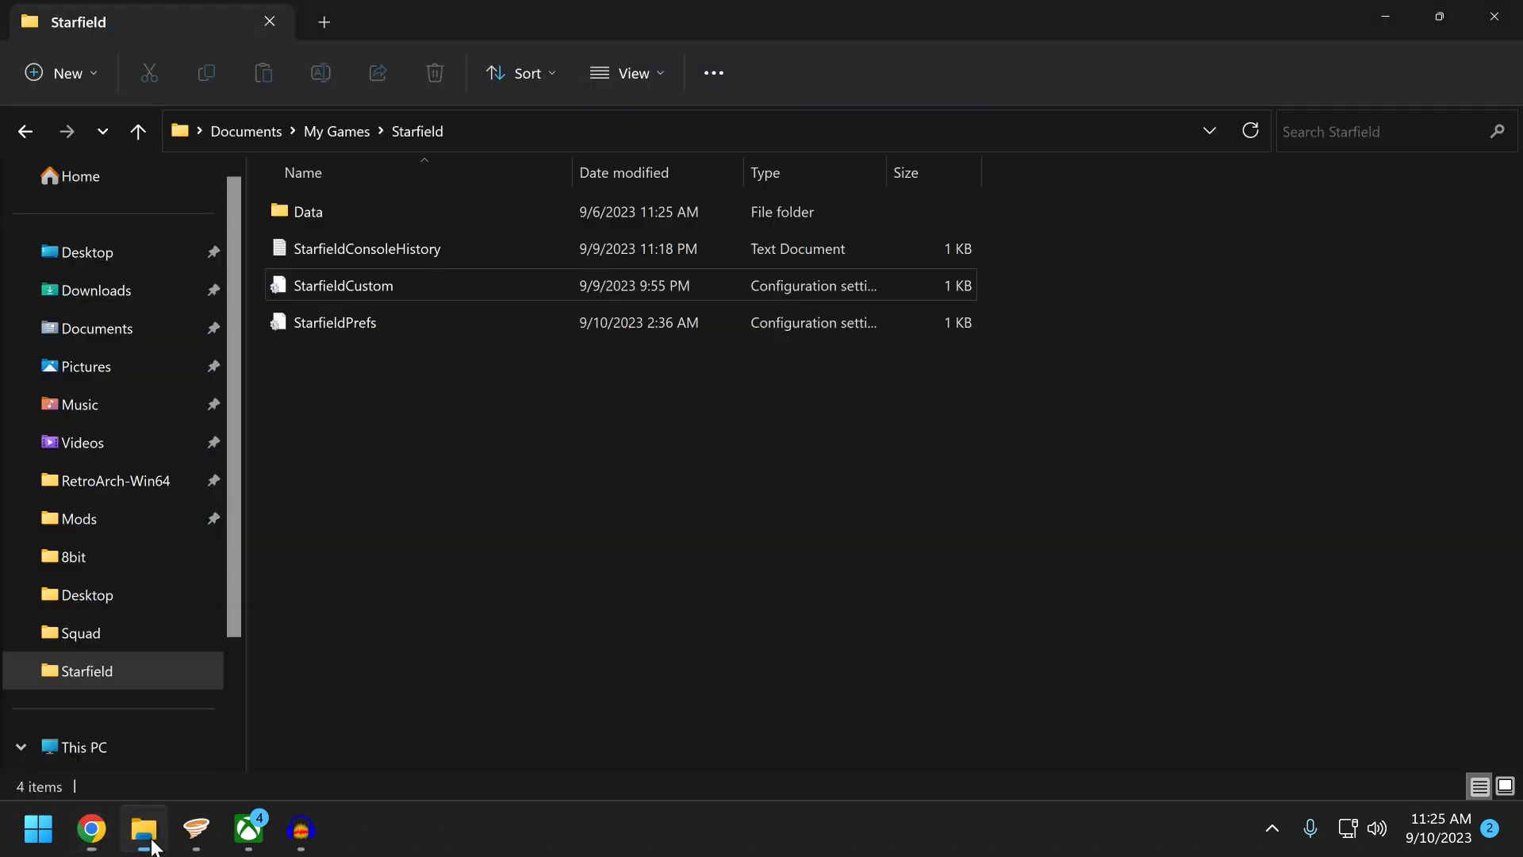
double_click(374, 290)
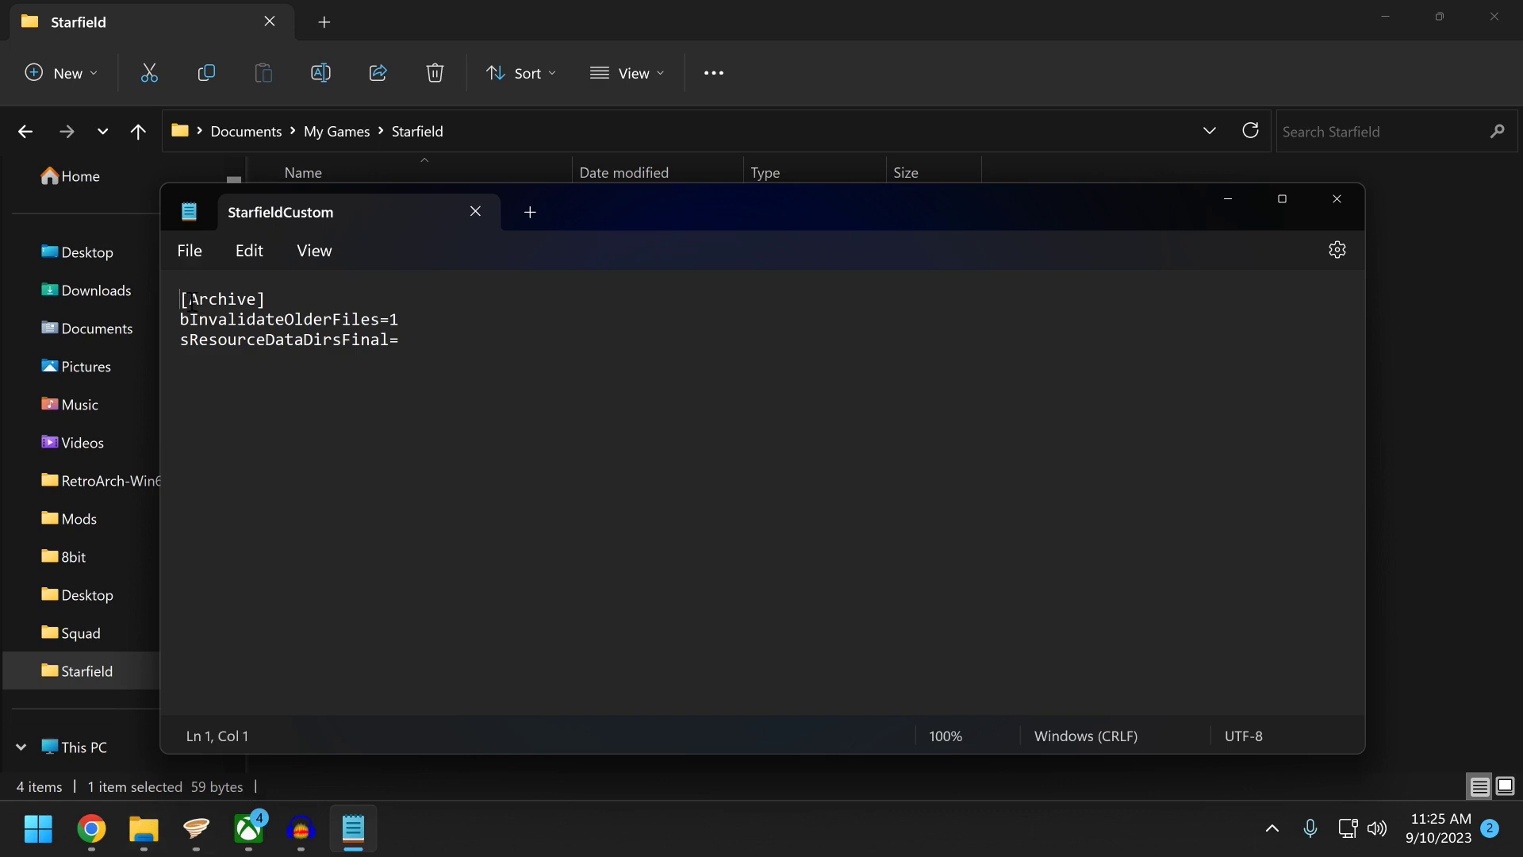
Switch to Chrome, download the No XP Kill Steal Fix - StarfieldCustom.ini archive, and open the StarfieldCustom file inside it
click(91, 829)
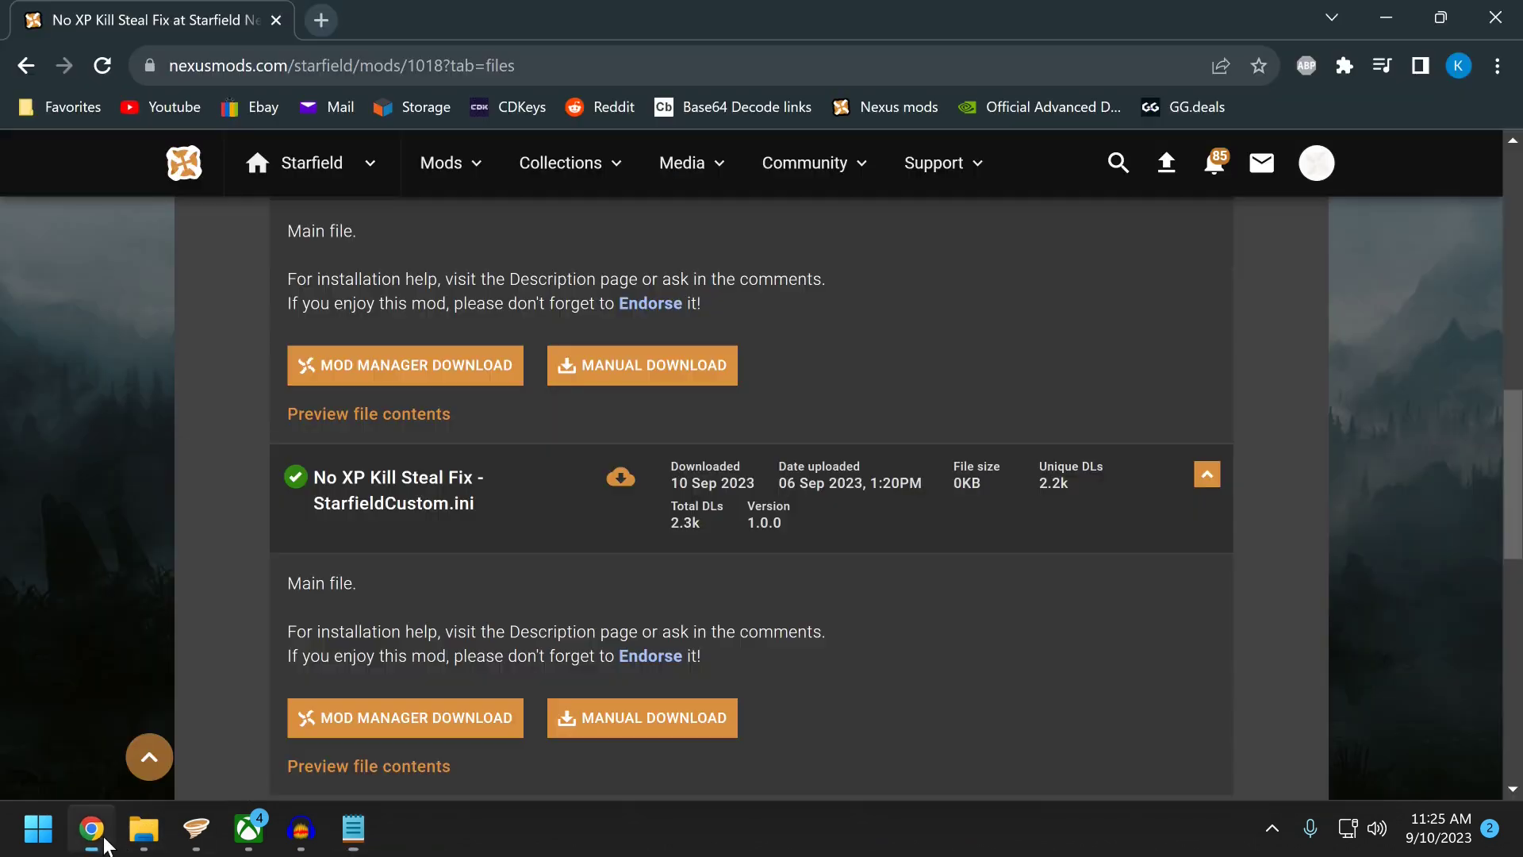
scroll(412, 563, down, 2)
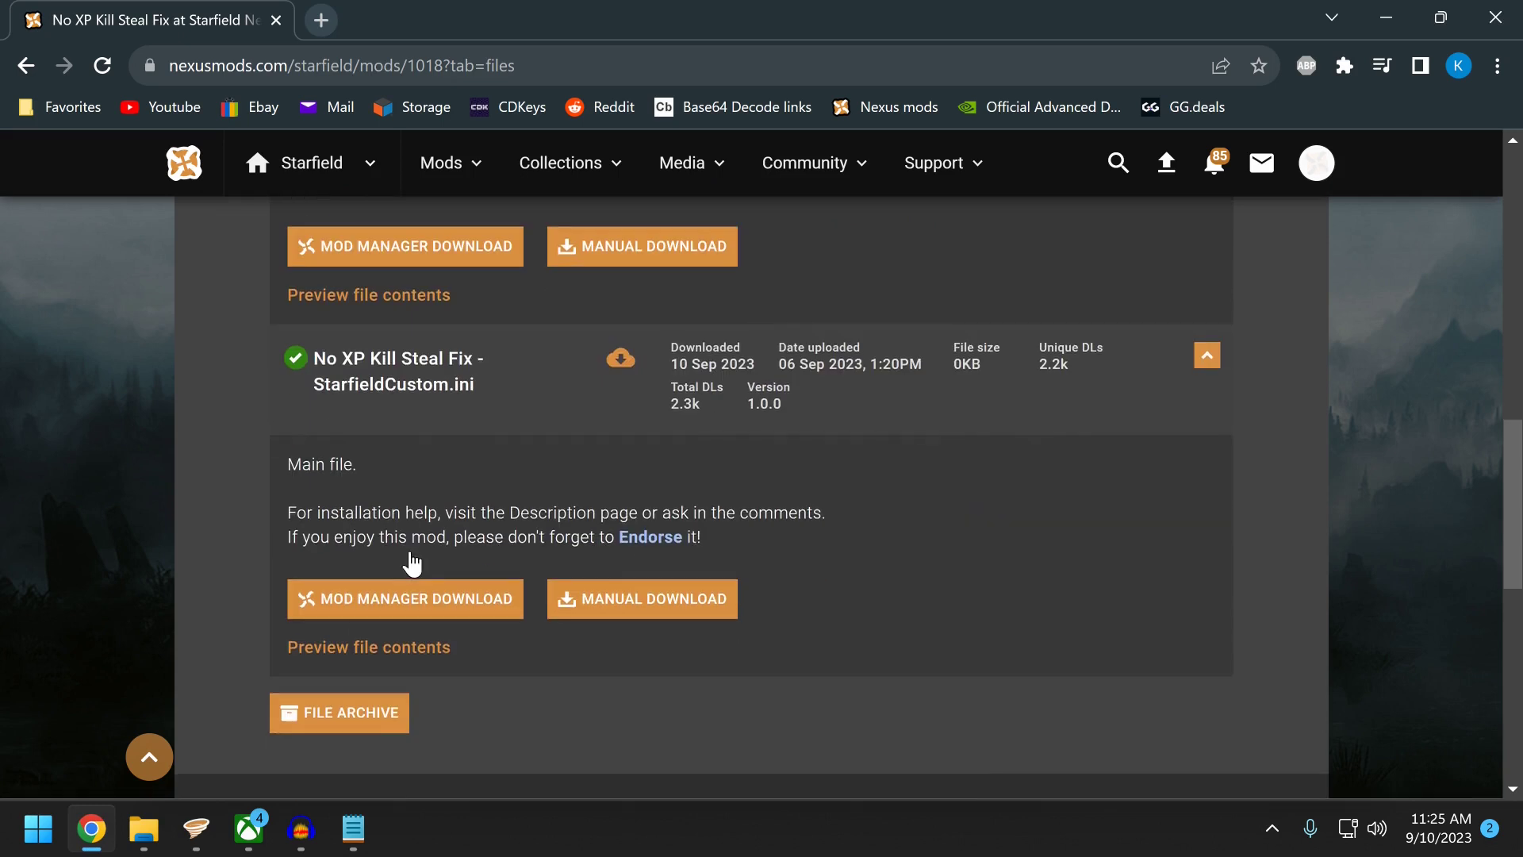
key(alt+Tab)
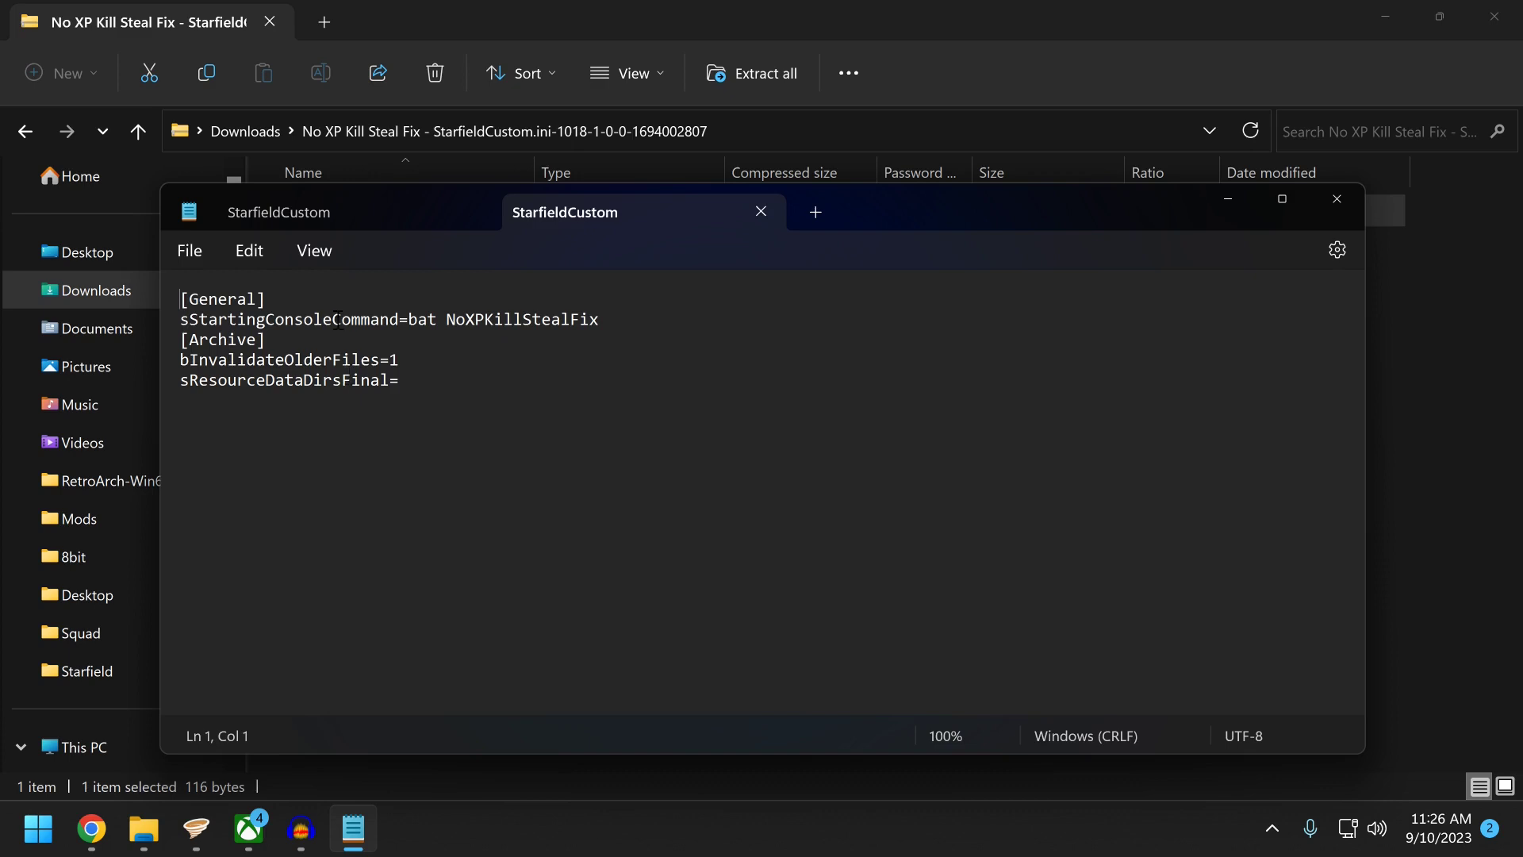
Highlight the [General] and sStartingConsoleCommand lines in the downloaded StarfieldCustom file, close Notepad, and show the full path of the My Games\Starfield folder
drag(609, 322, 172, 303)
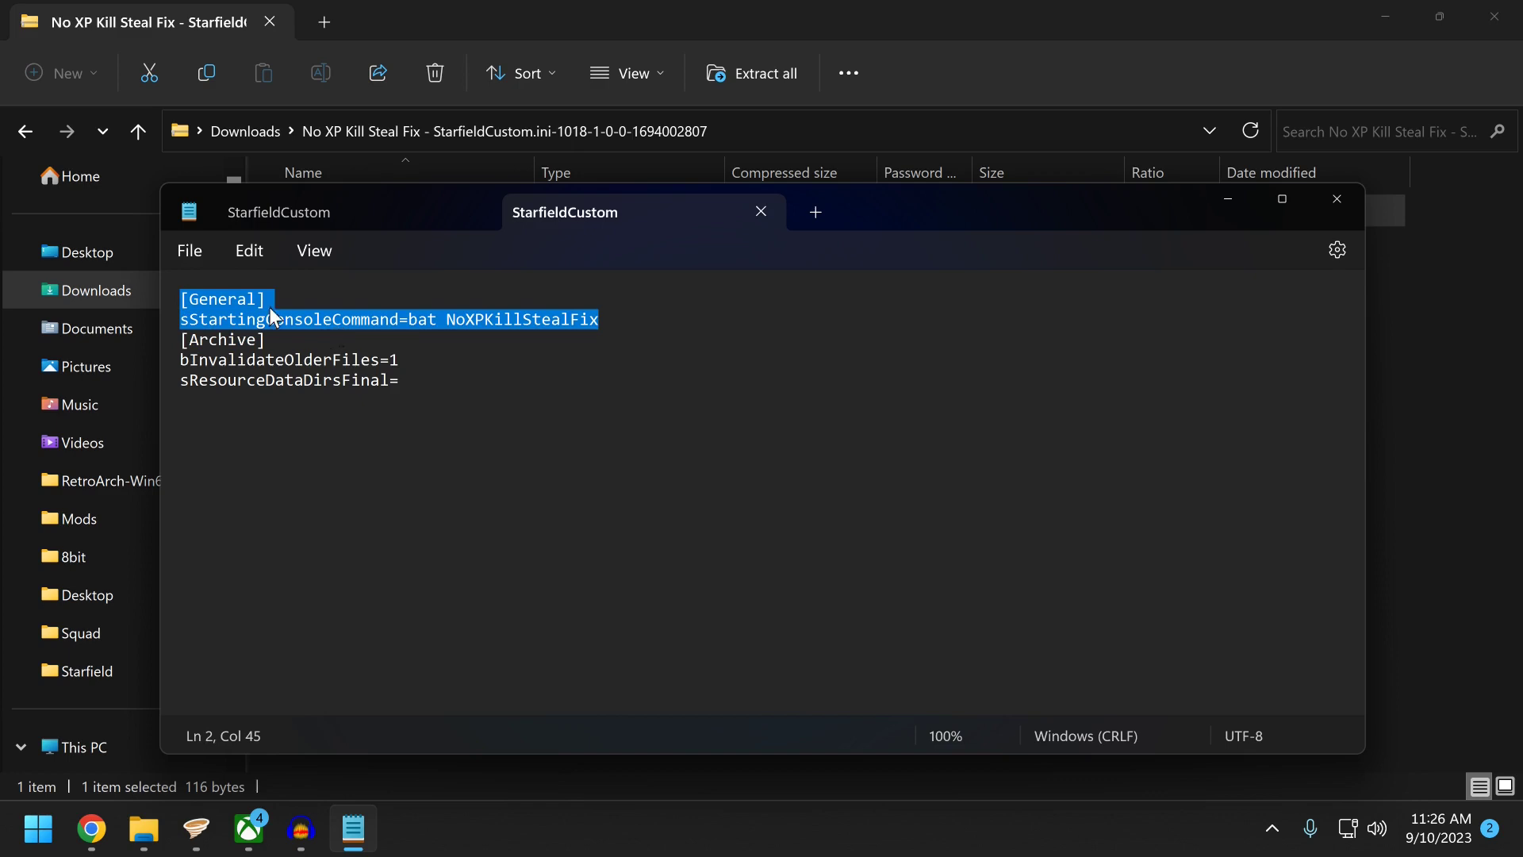
click(195, 257)
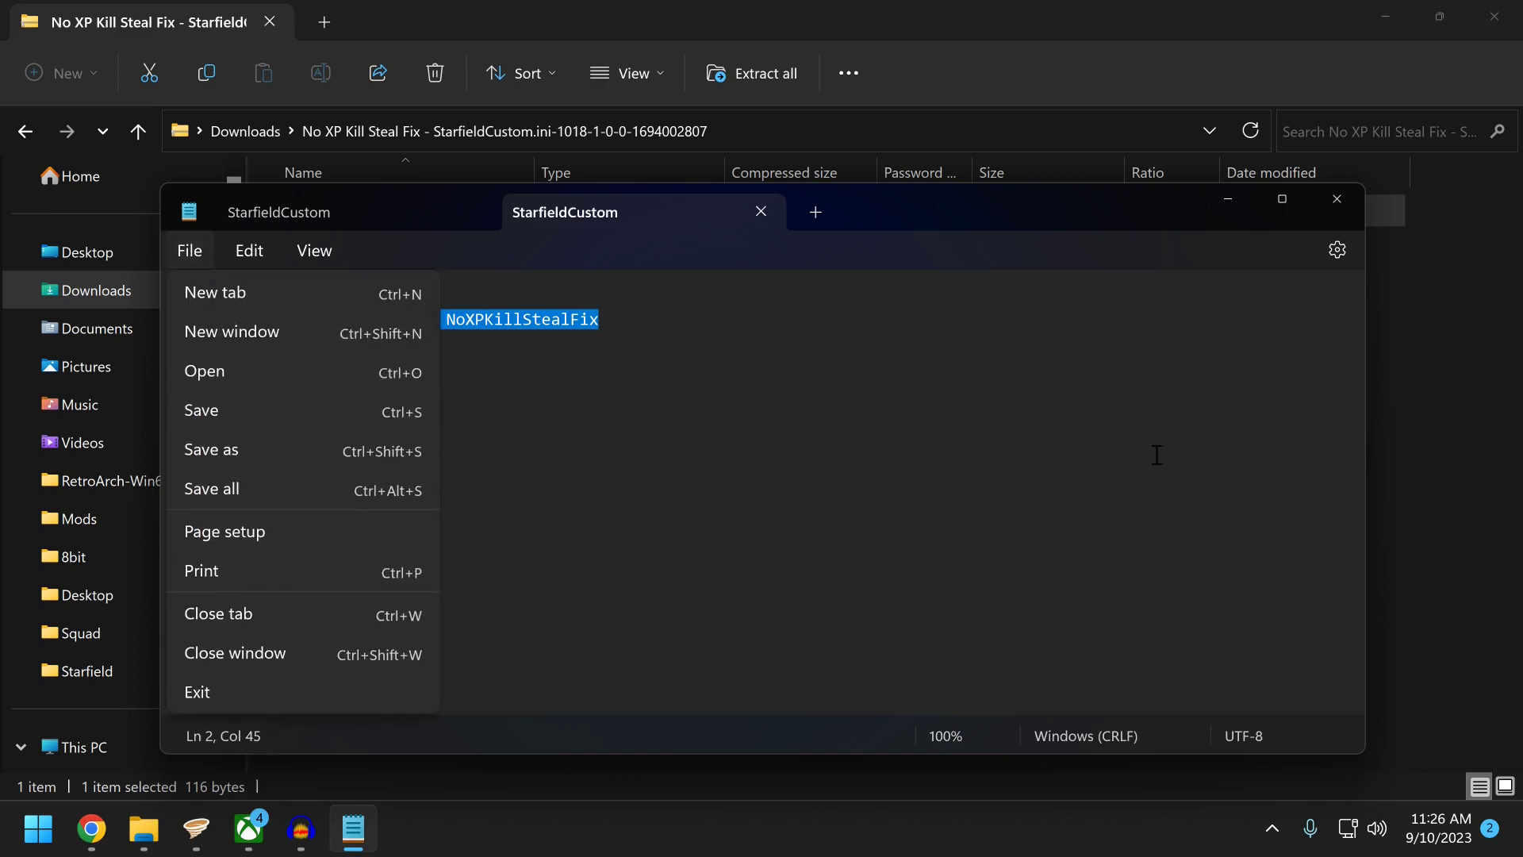
click(1336, 199)
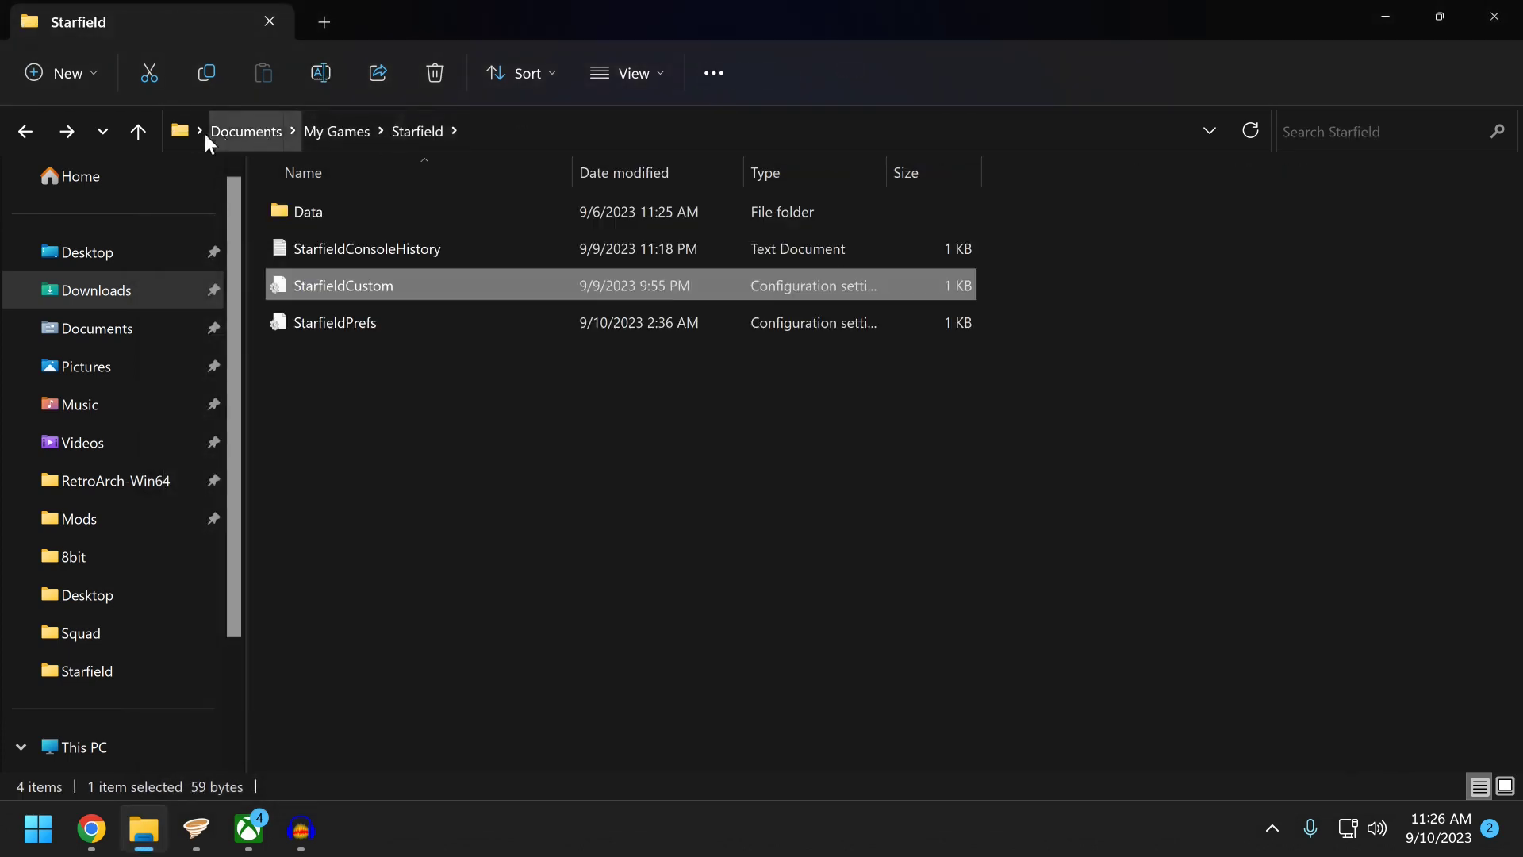
click(186, 130)
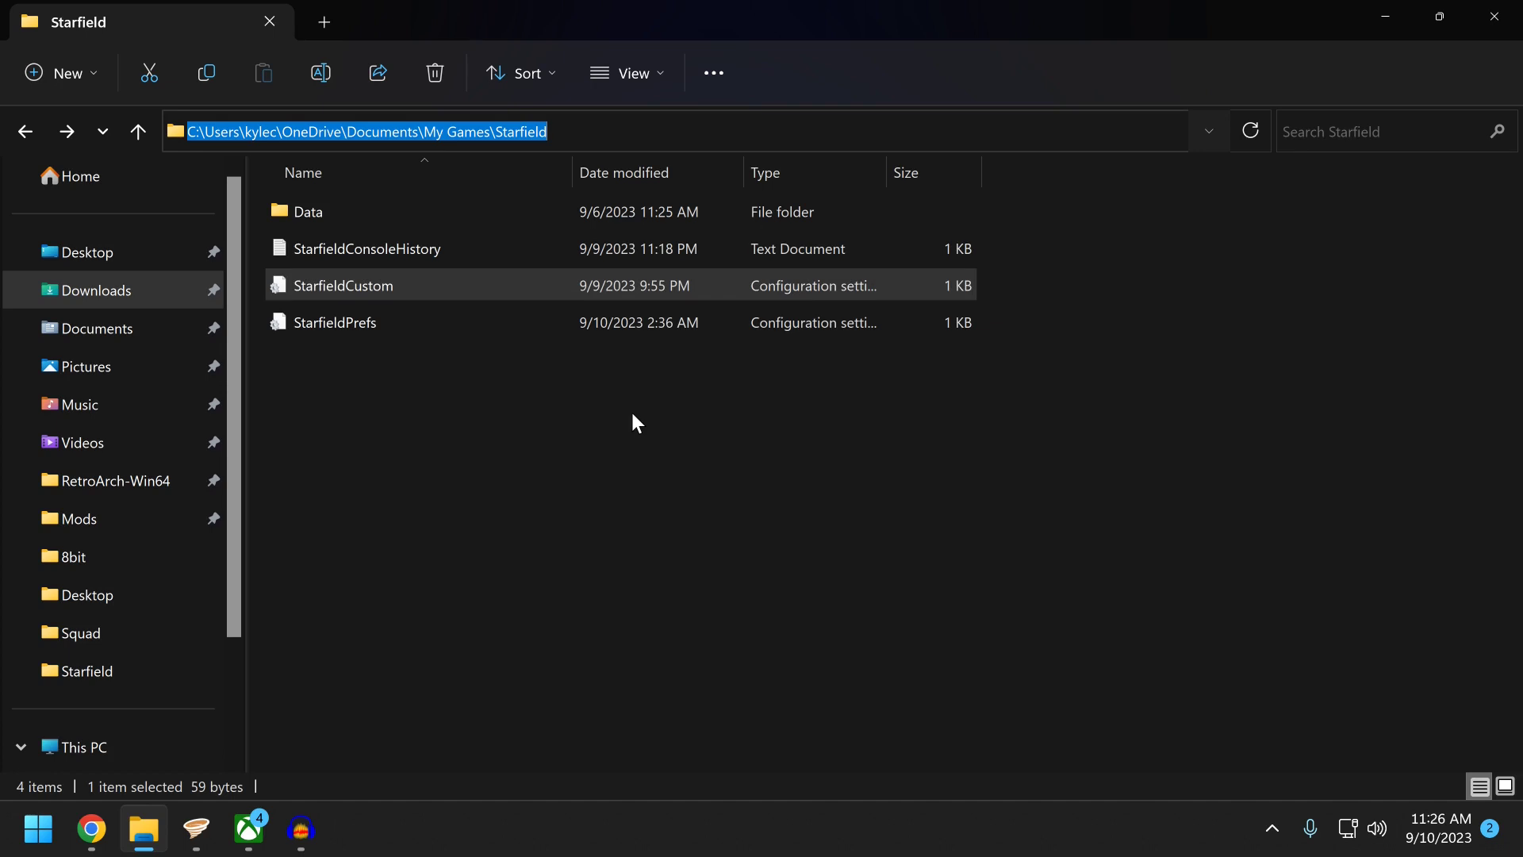
Switch to Chrome and return from the download page to the file list of the No XP Kill Steal Fix mod
click(91, 829)
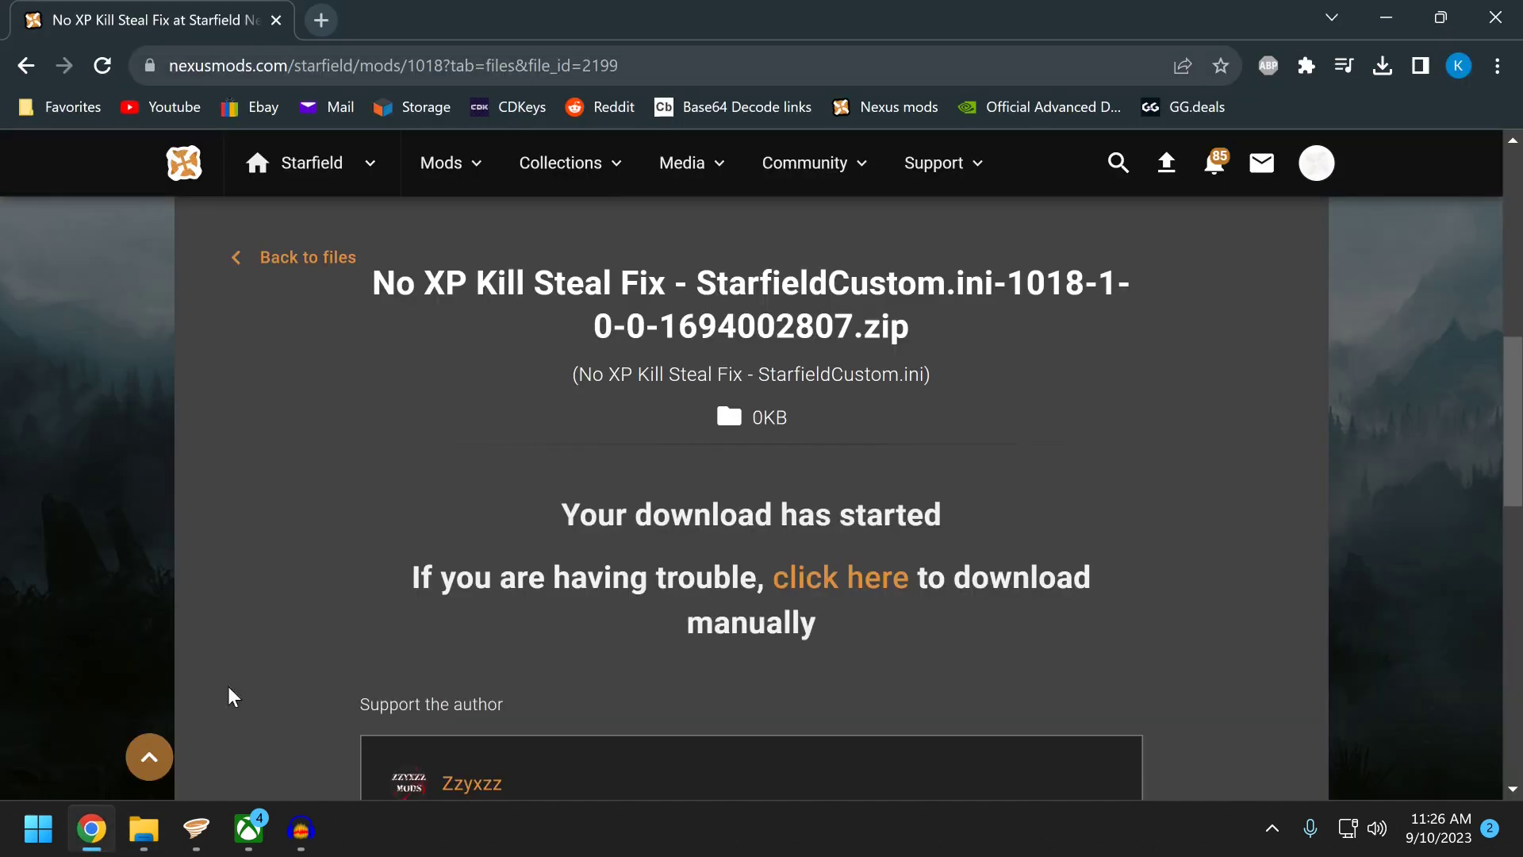
scroll(323, 550, up, 1)
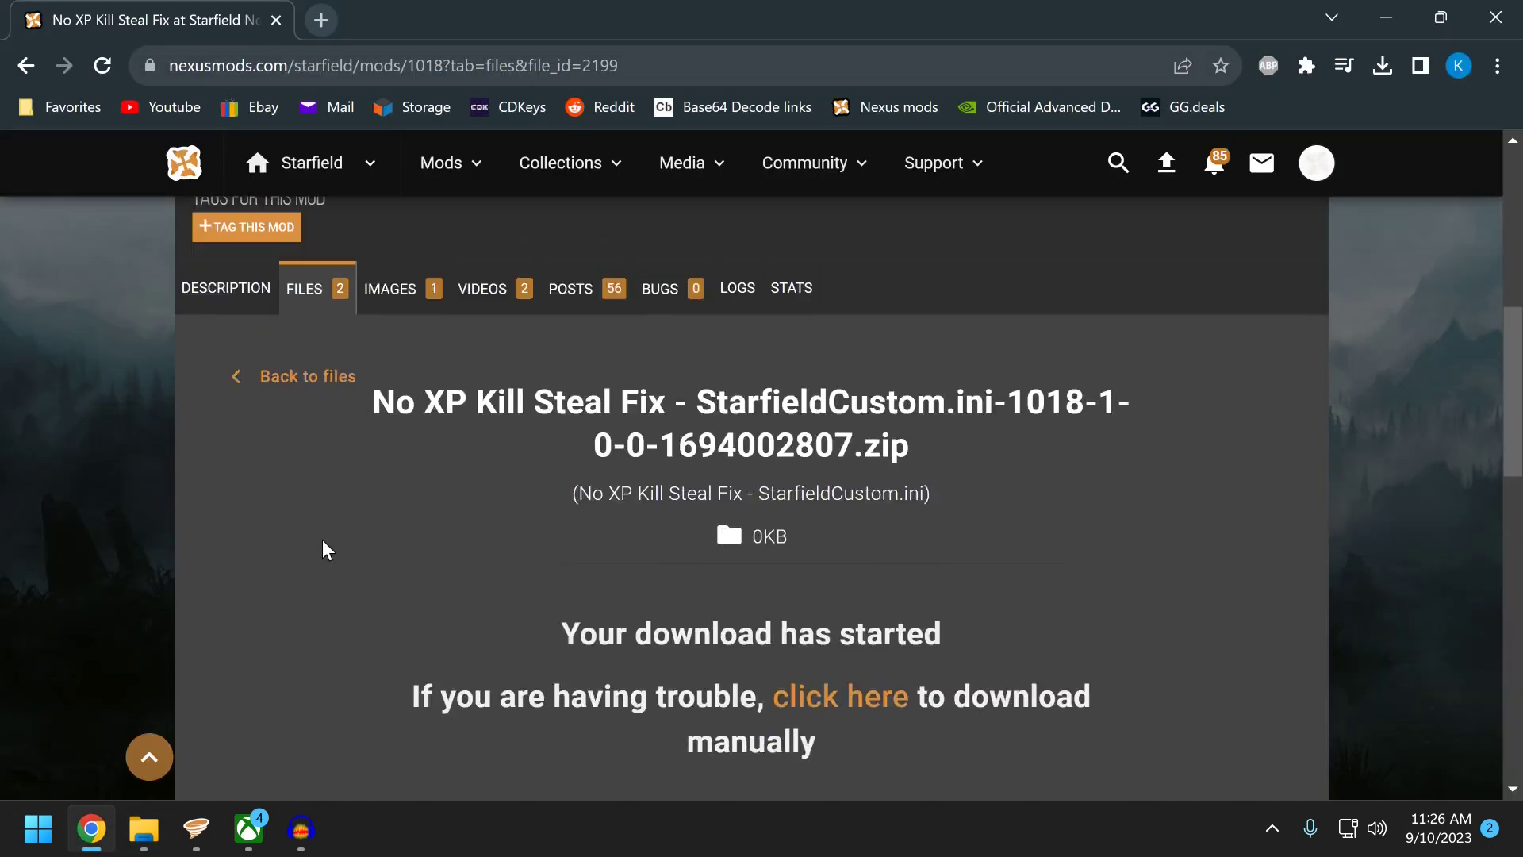
click(26, 66)
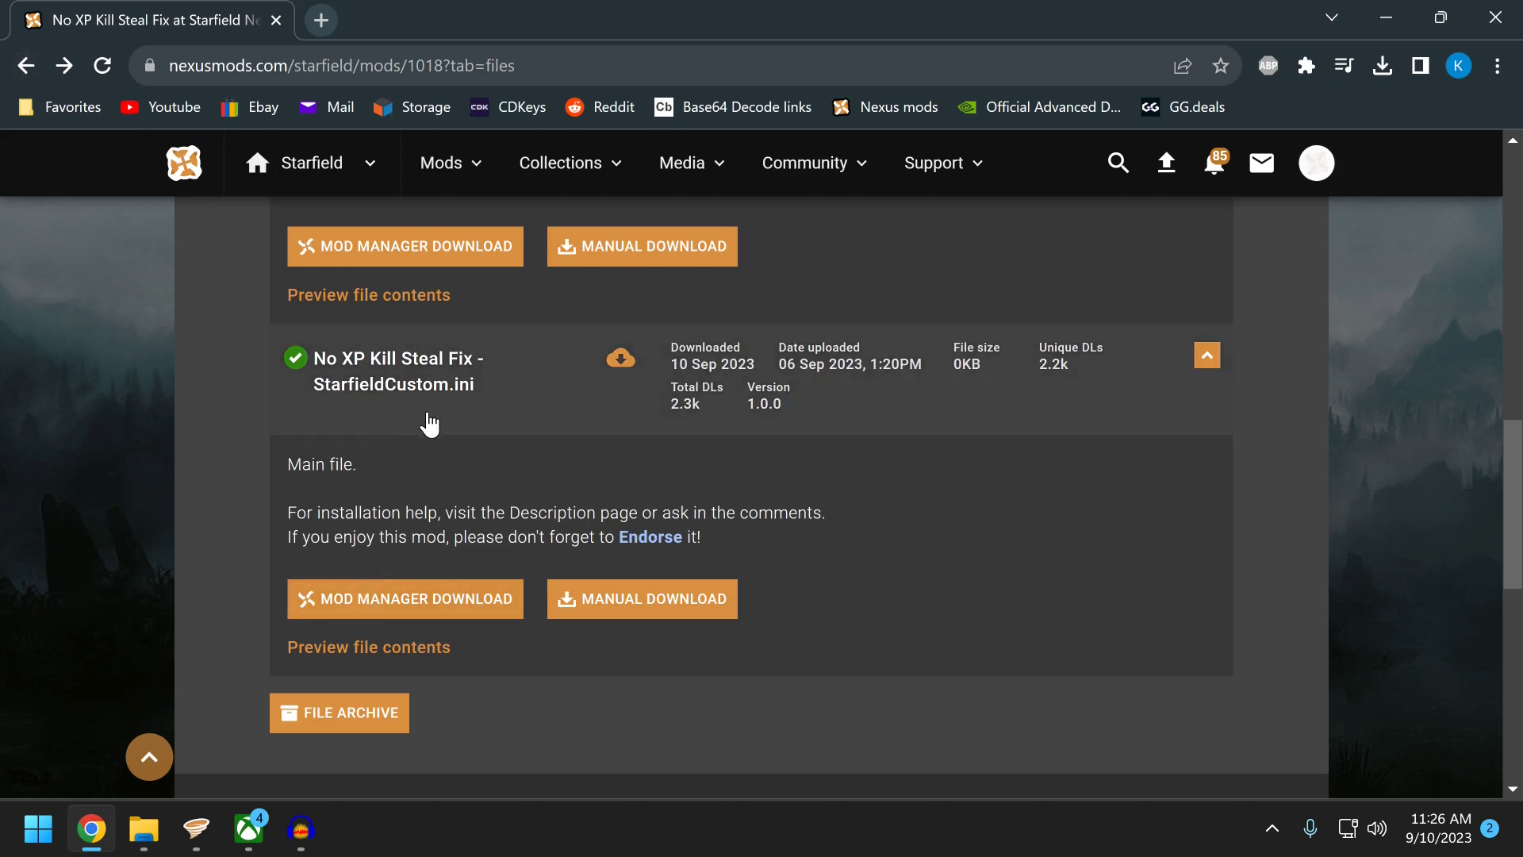
Switch to Vortex and review the Starfield mods listed above the last entries
mouse_move(254, 841)
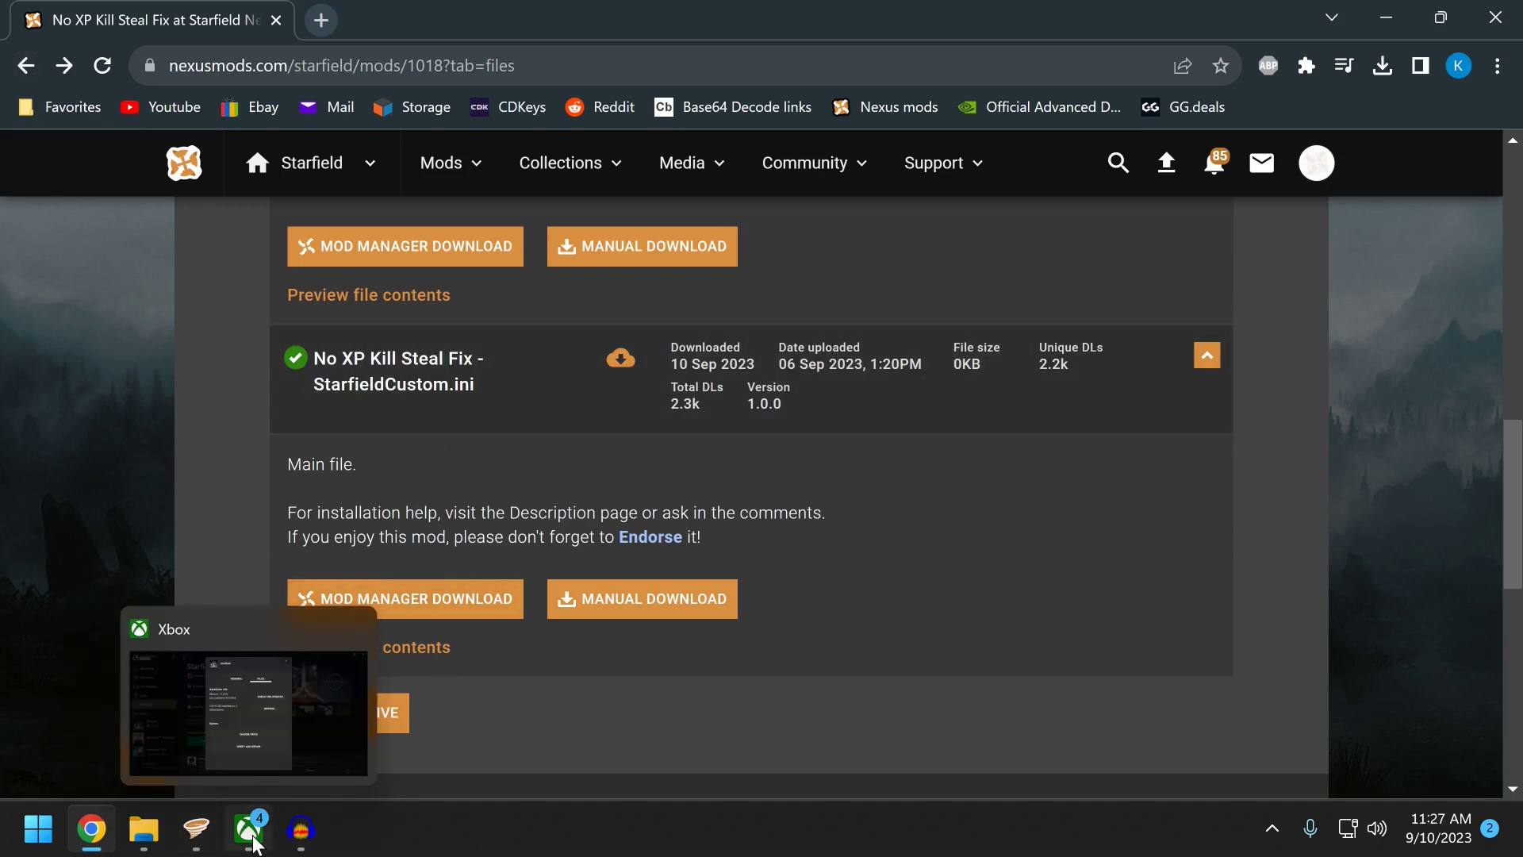
click(196, 829)
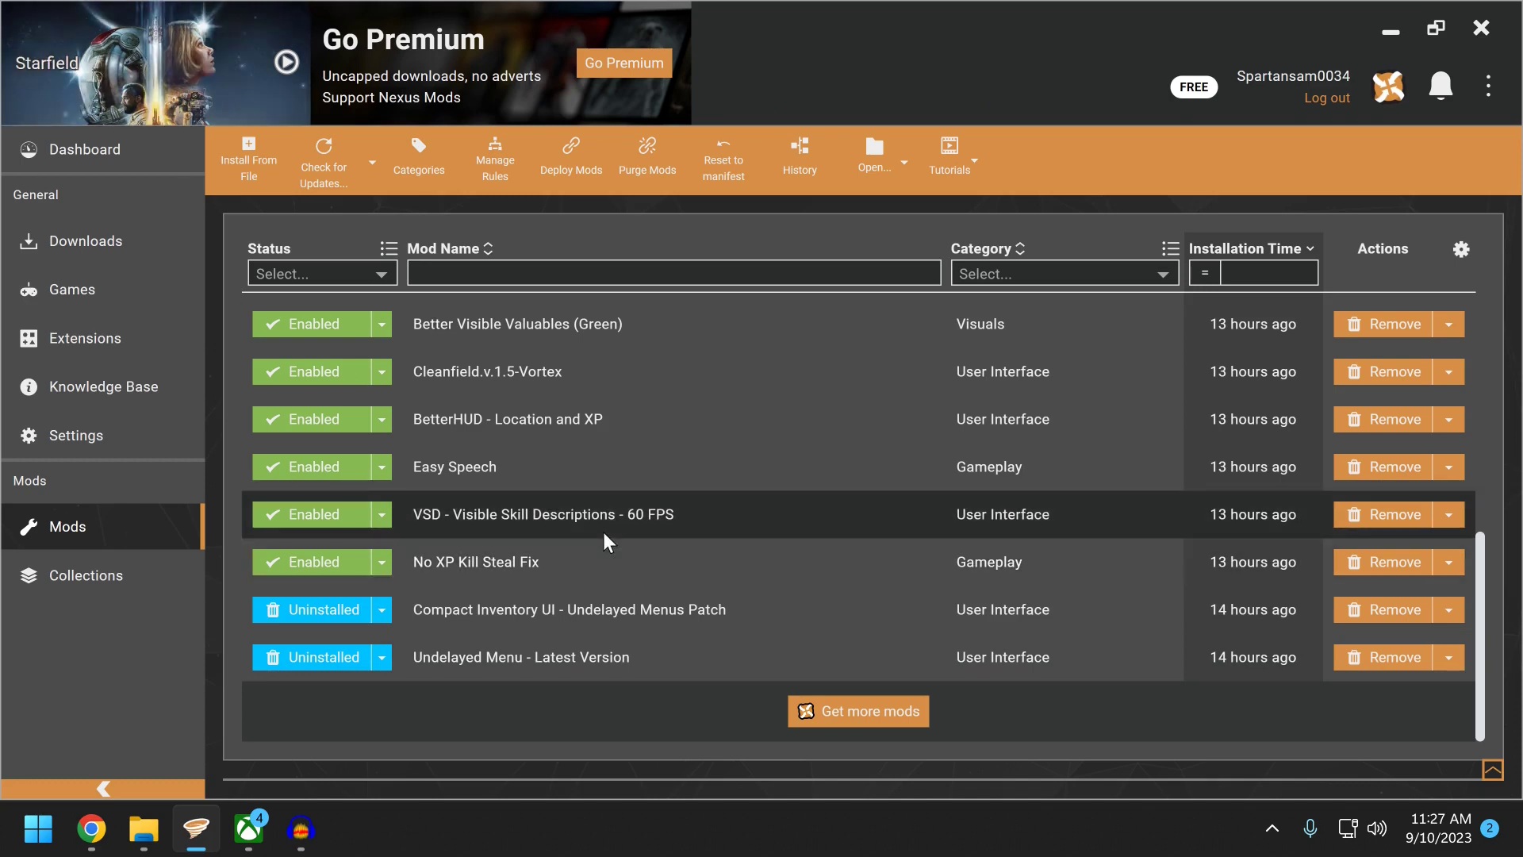
scroll(557, 568, up, 2)
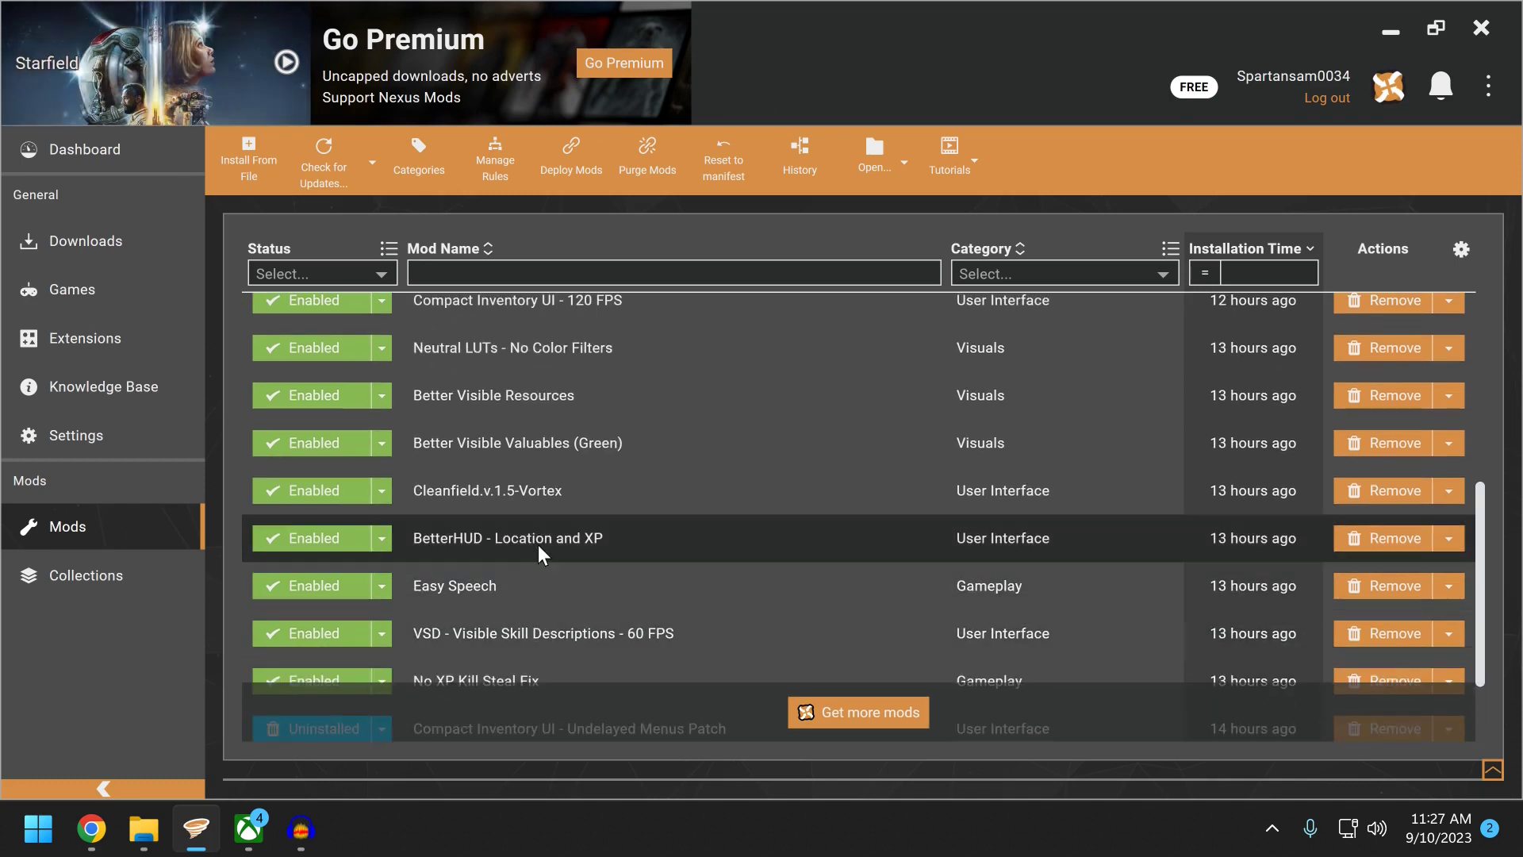